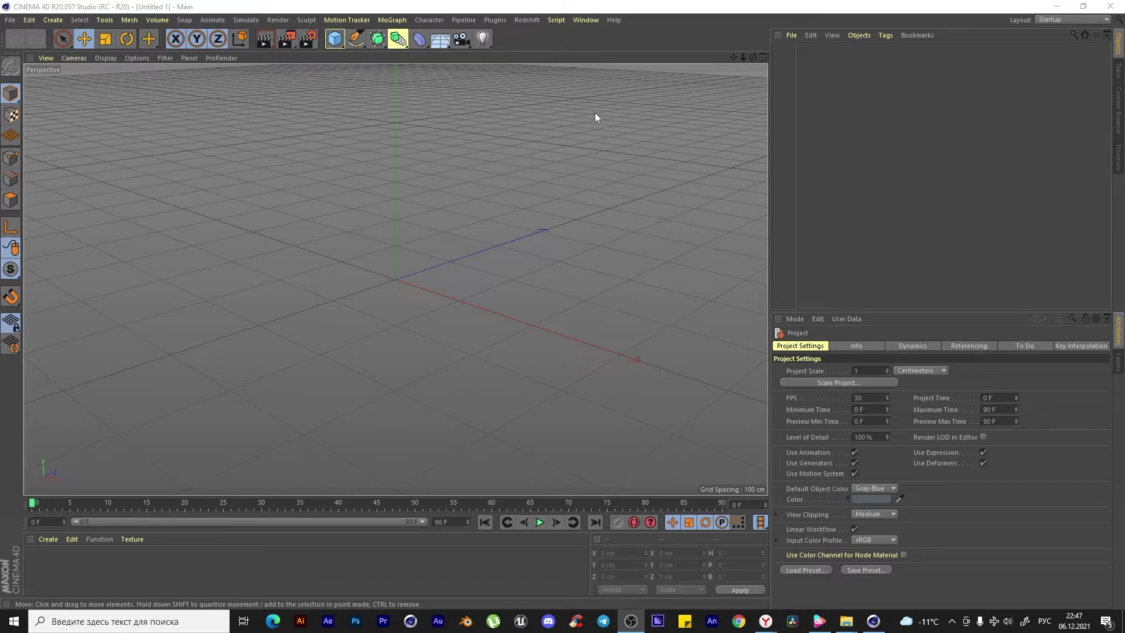
- Add a Motion Tracker object and load video_2021-12-05_18-58-45.mp4 as its footage
{"action": "left_click", "coordinate": [347, 20]}
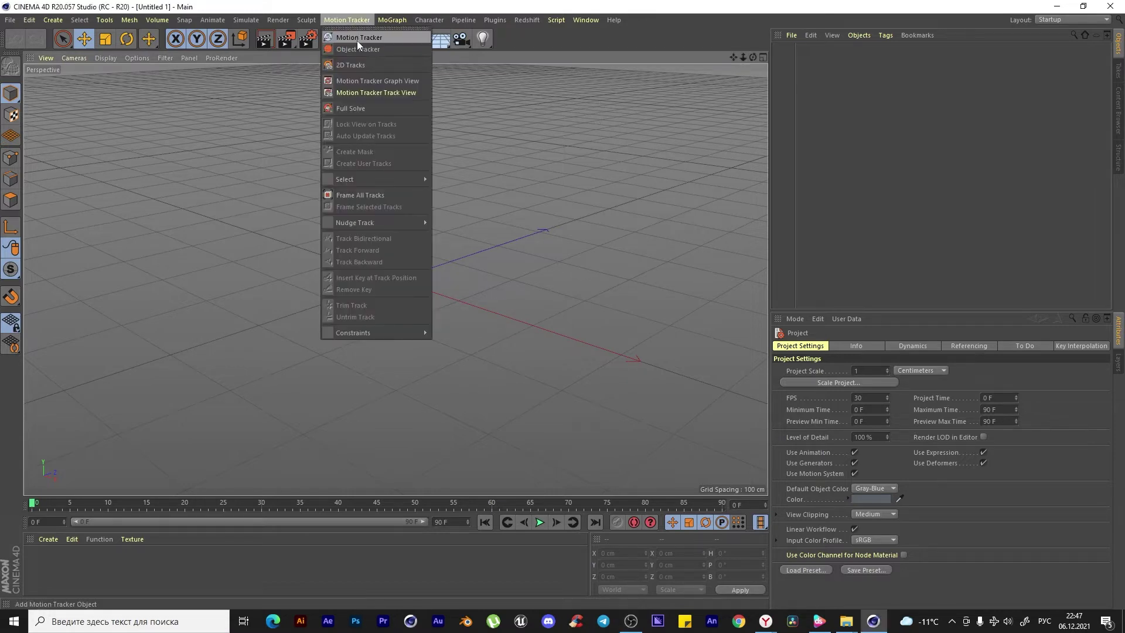
{"action": "left_click", "coordinate": [358, 37]}
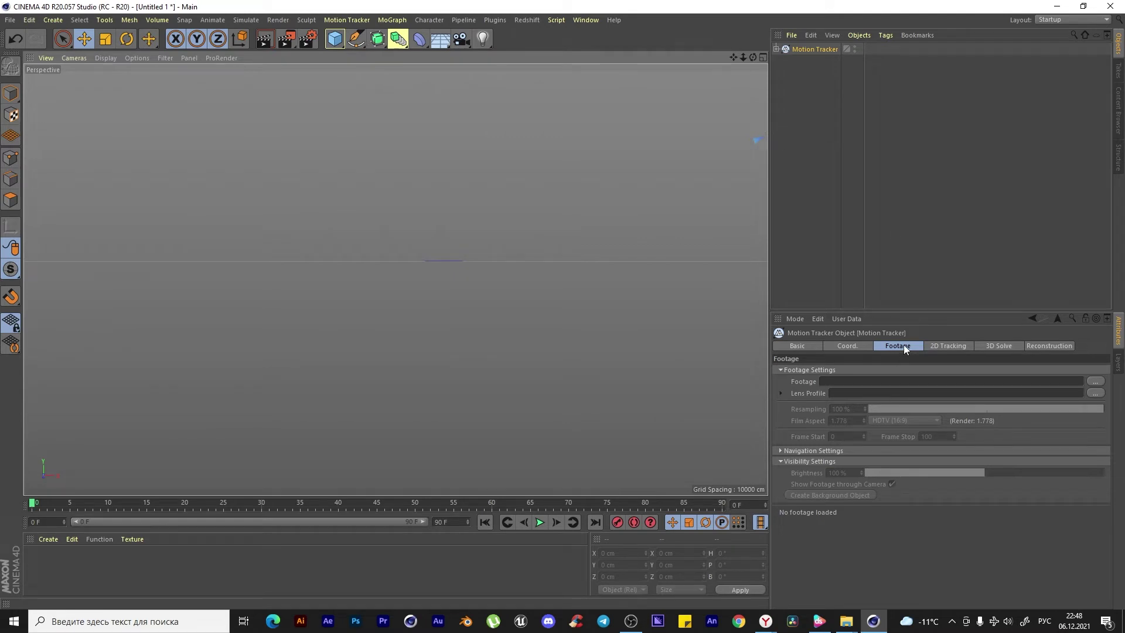
{"action": "left_click", "coordinate": [1095, 382]}
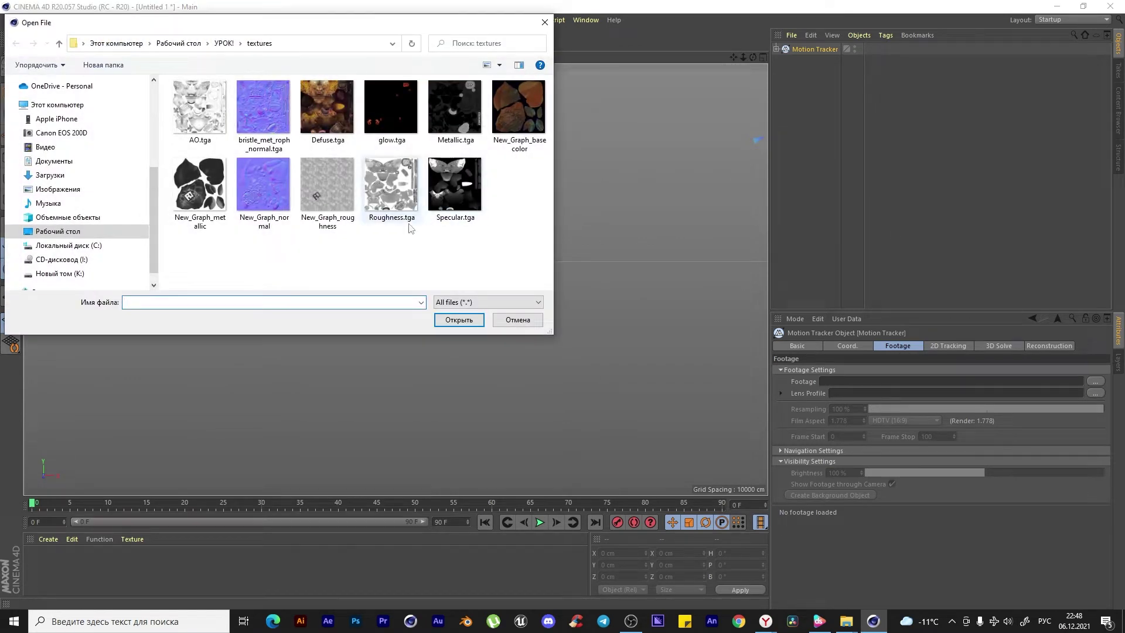
{"action": "scroll", "coordinate": [472, 260], "scroll_direction": "down", "scroll_amount": 5}
{"action": "left_click", "coordinate": [265, 227]}
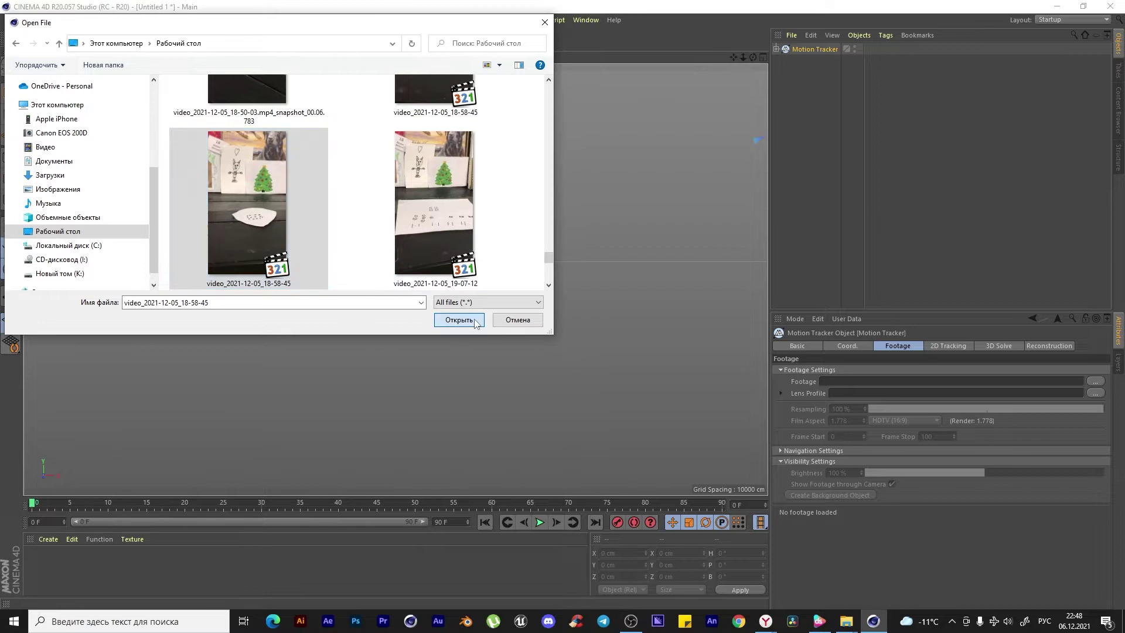
{"action": "left_click", "coordinate": [459, 319]}
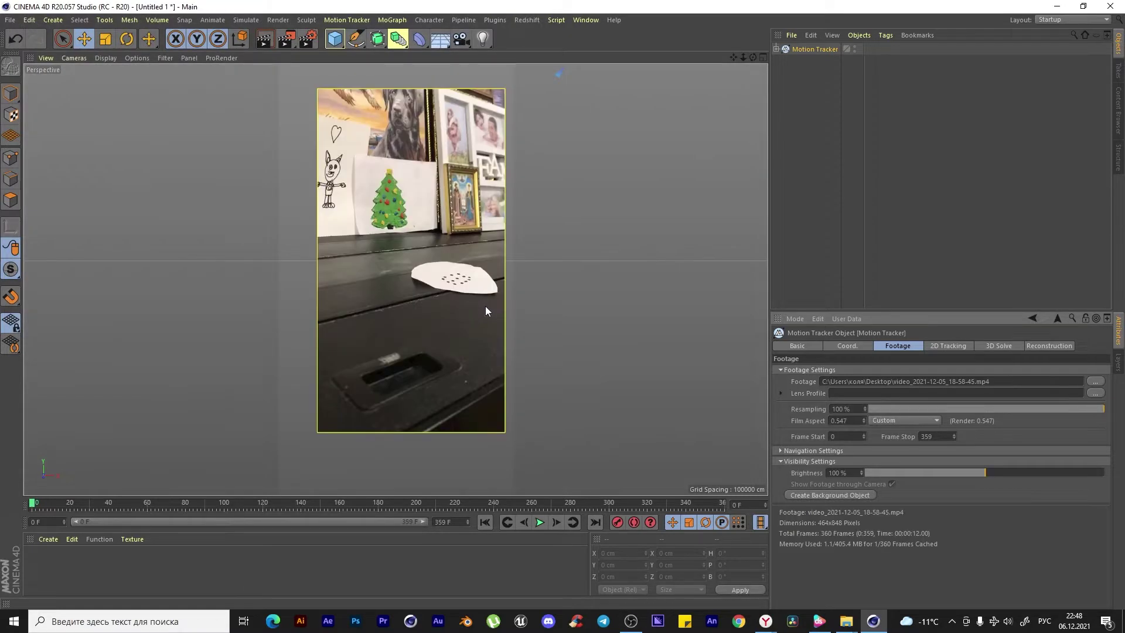
- Test the footage scale in Navigation Settings, then reset it to full size at 100%
{"action": "scroll", "coordinate": [485, 311], "scroll_direction": "down", "scroll_amount": 2}
{"action": "scroll", "coordinate": [494, 267], "scroll_direction": "down", "scroll_amount": 3}
{"action": "scroll", "coordinate": [499, 273], "scroll_direction": "up", "scroll_amount": 4}
{"action": "scroll", "coordinate": [500, 271], "scroll_direction": "up", "scroll_amount": 3}
{"action": "scroll", "coordinate": [499, 274], "scroll_direction": "down", "scroll_amount": 1}
{"action": "scroll", "coordinate": [501, 271], "scroll_direction": "up", "scroll_amount": 1}
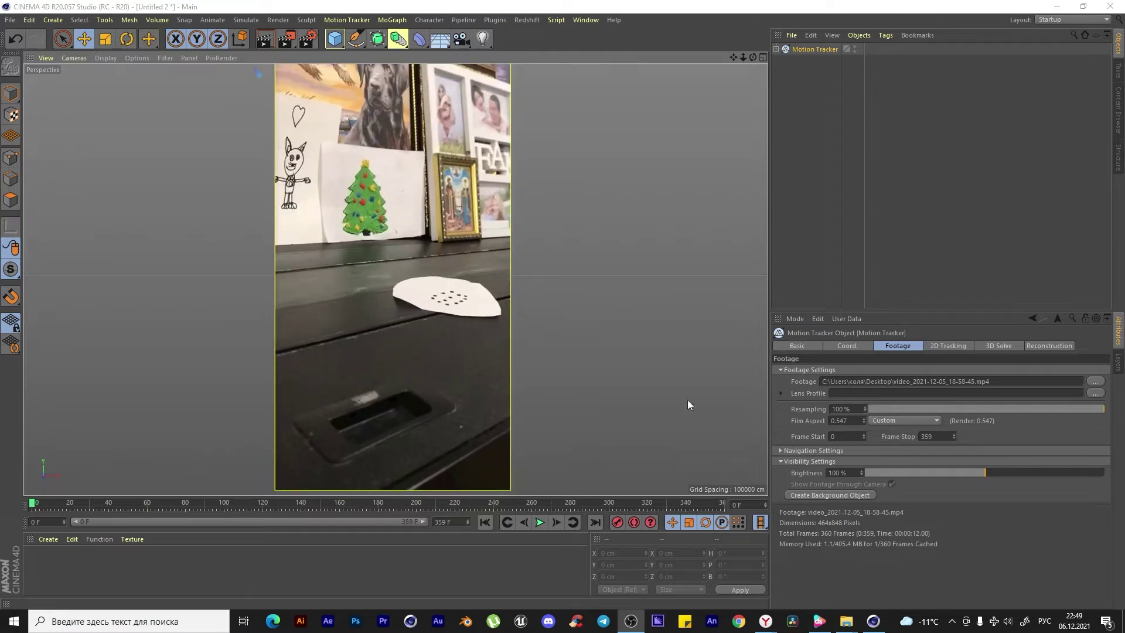
{"action": "left_click", "coordinate": [780, 450]}
{"action": "mouse_move", "coordinate": [891, 466]}
{"action": "left_mouse_down"}
{"action": "mouse_move", "coordinate": [916, 461]}
{"action": "mouse_move", "coordinate": [883, 460]}
{"action": "left_mouse_up"}
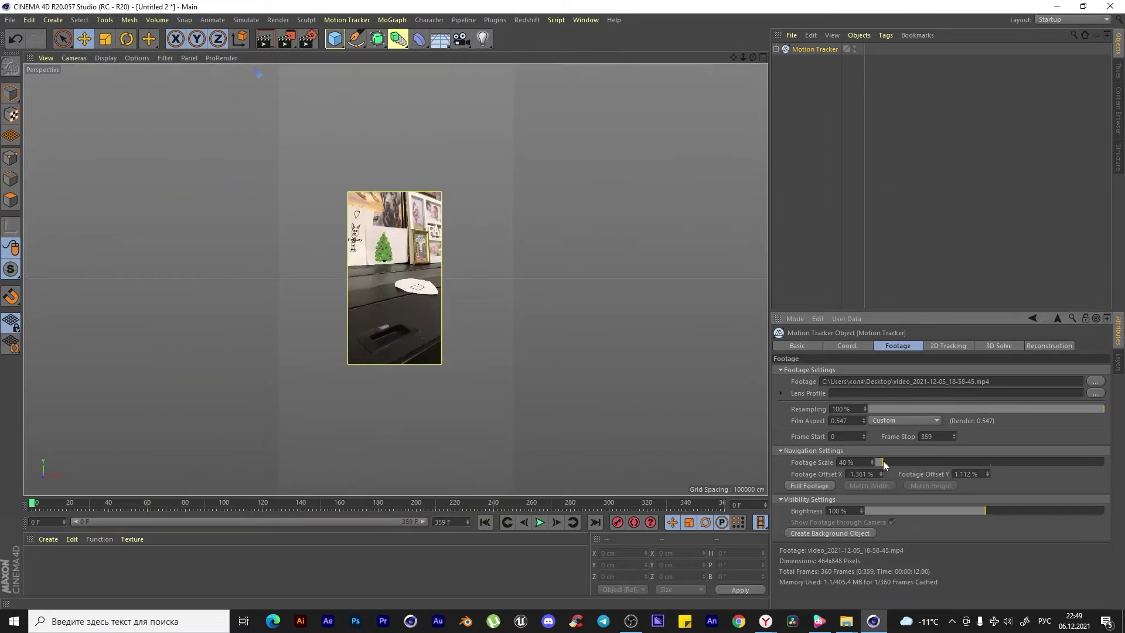
{"action": "left_click", "coordinate": [813, 486]}
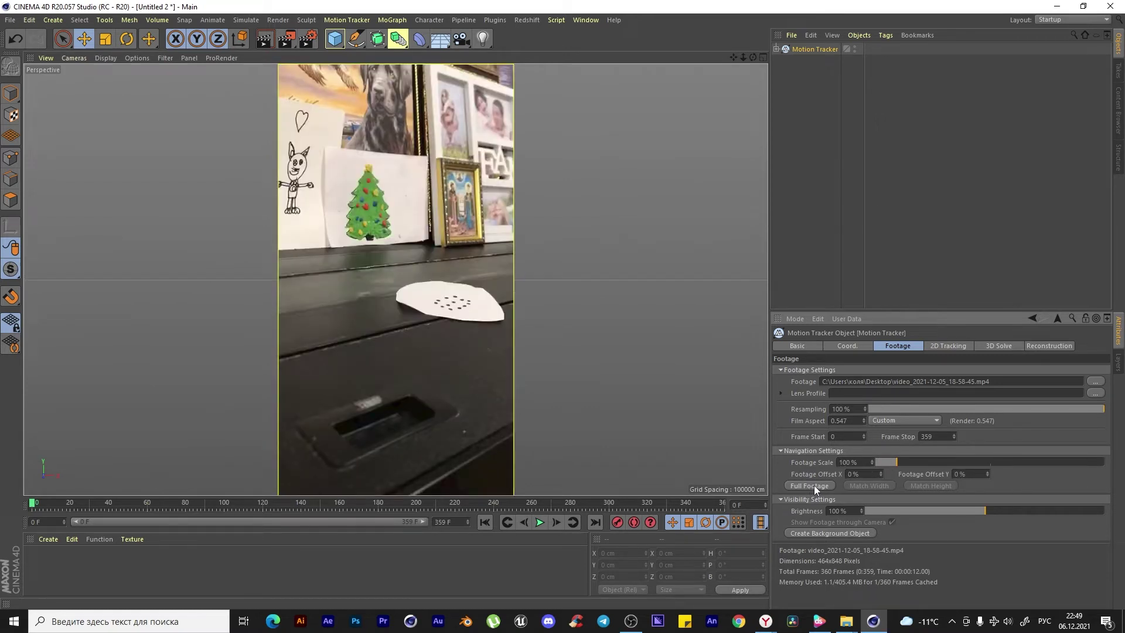
- Auto-track 300 feature points across the phone footage and scrub to check the tracks
{"action": "left_click", "coordinate": [945, 347]}
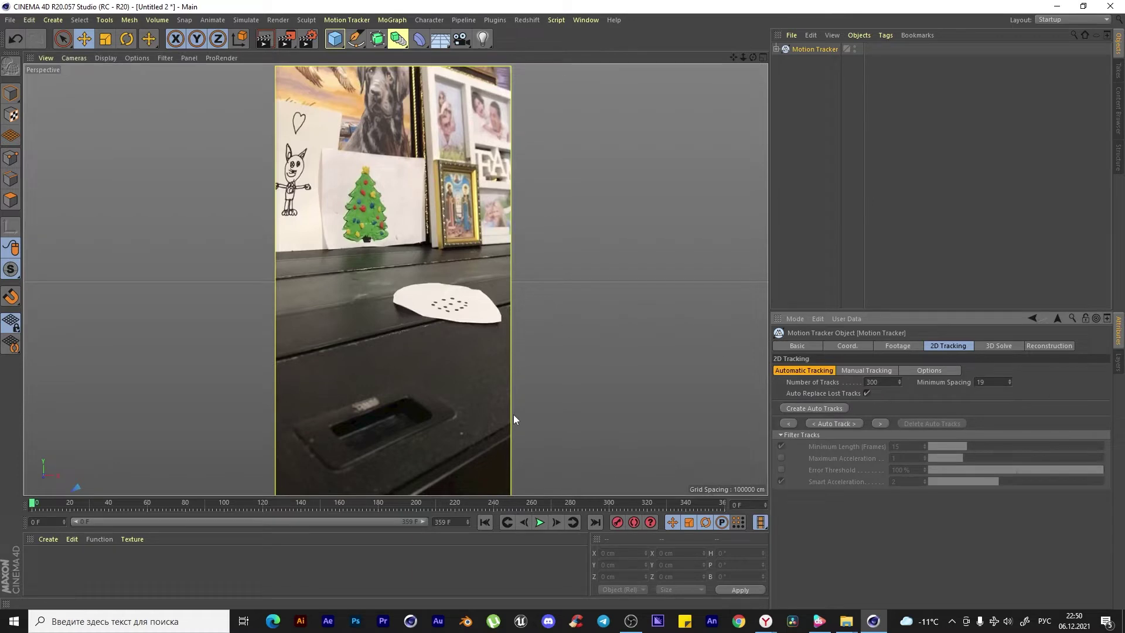
{"action": "left_click", "coordinate": [834, 424]}
{"action": "mouse_move", "coordinate": [111, 502]}
{"action": "left_mouse_down"}
{"action": "mouse_move", "coordinate": [304, 503]}
{"action": "mouse_move", "coordinate": [32, 505]}
{"action": "left_mouse_up"}
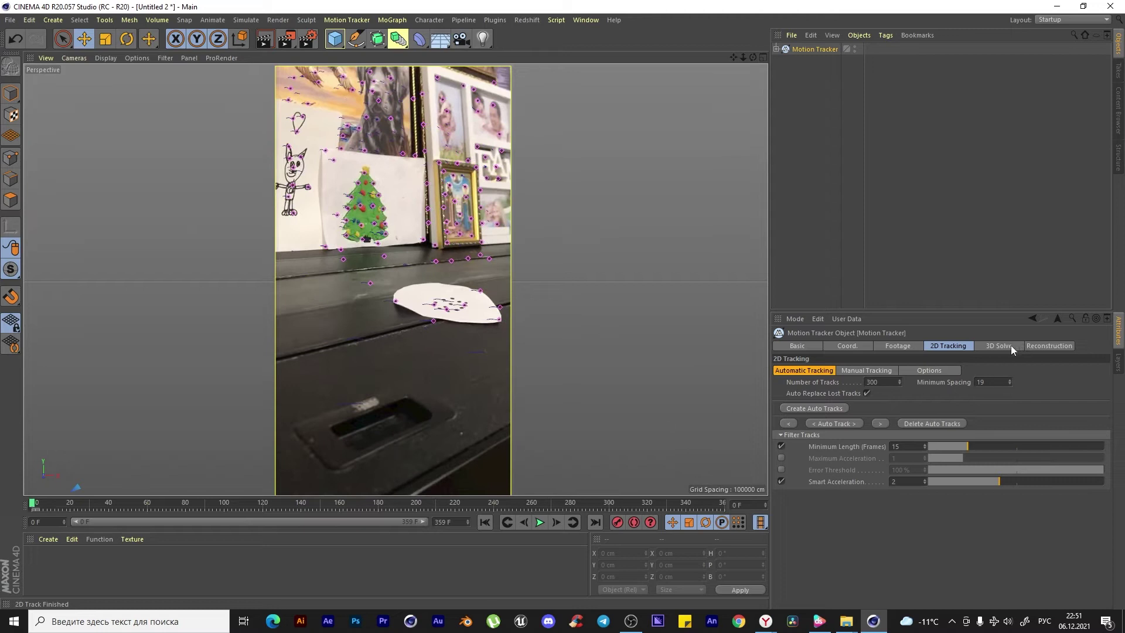
- Run the 3D camera solve and show the solved 3D features as rectangles
{"action": "left_click", "coordinate": [1001, 346]}
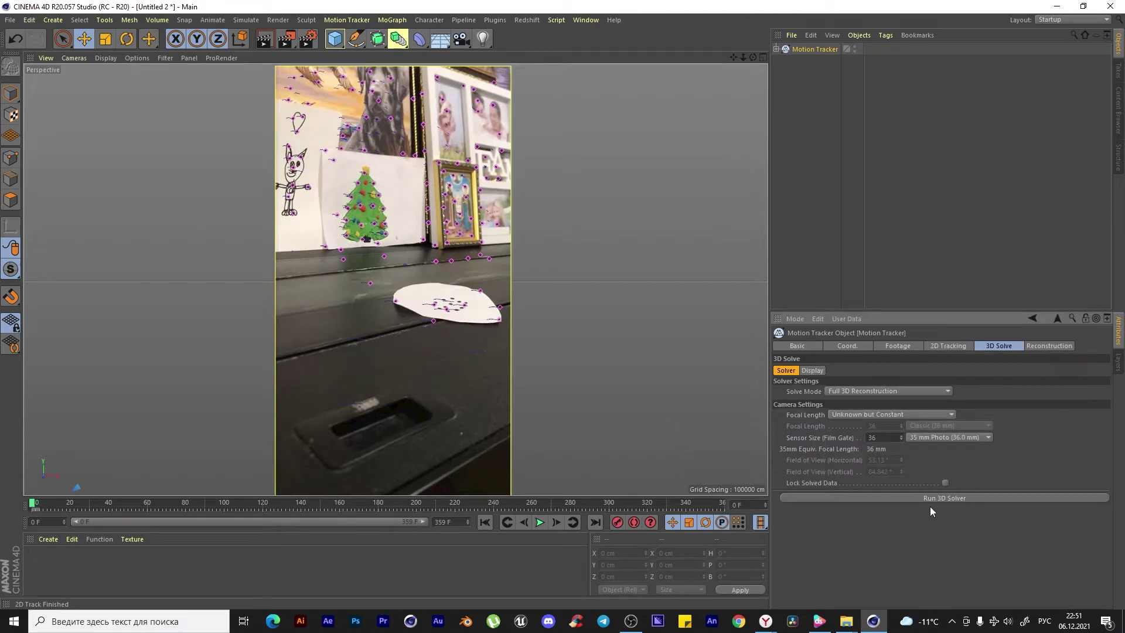
{"action": "left_click", "coordinate": [936, 498]}
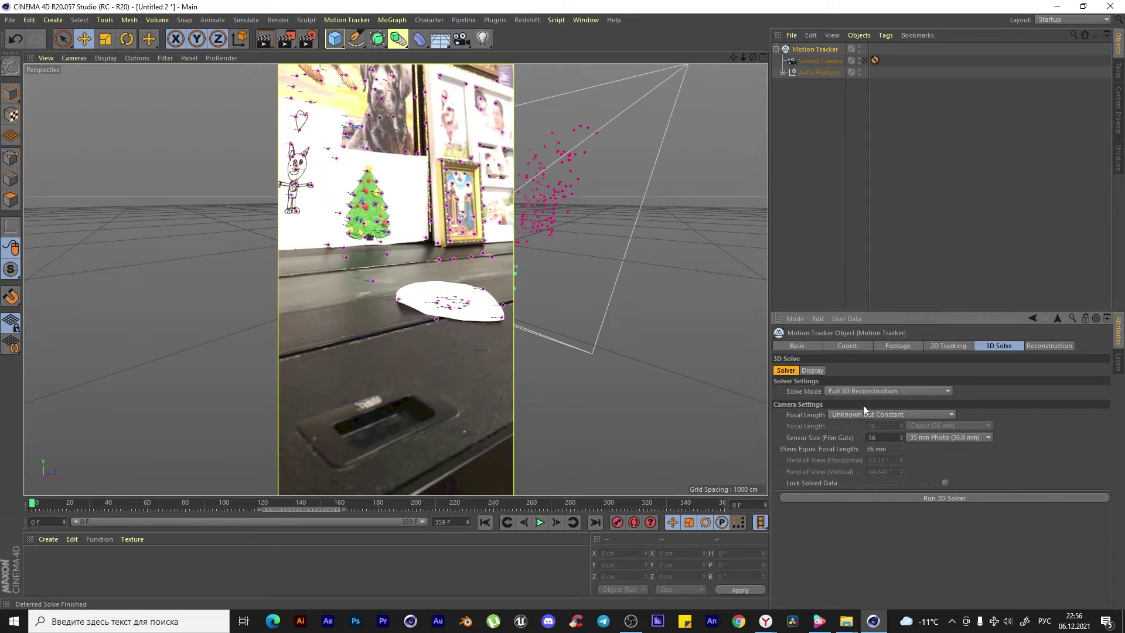
{"action": "left_click", "coordinate": [812, 371]}
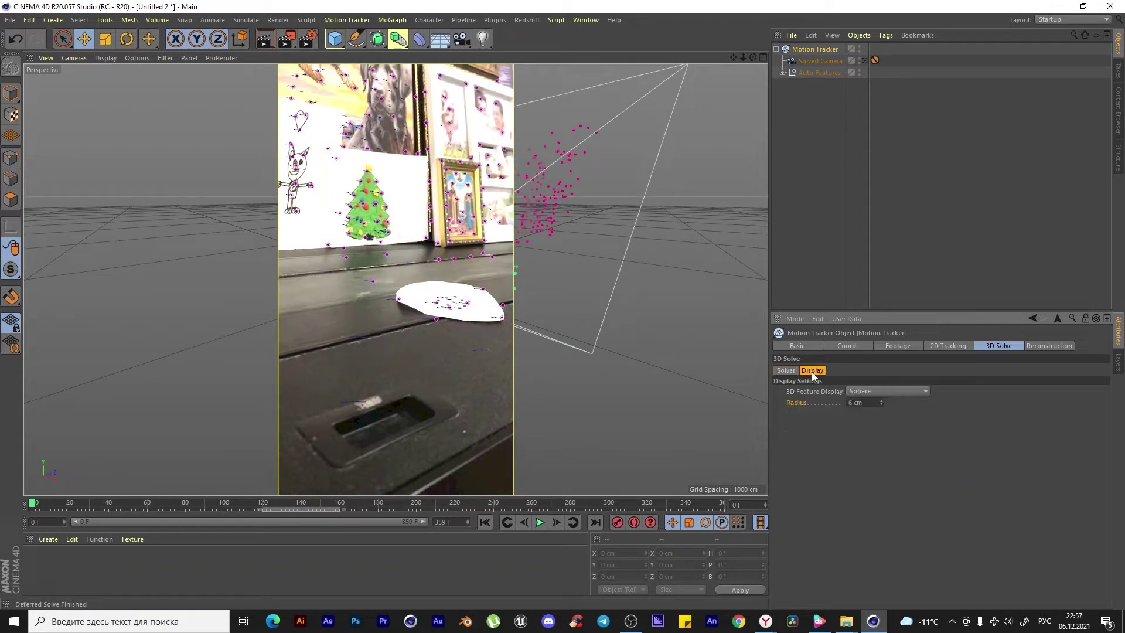
{"action": "left_click", "coordinate": [887, 395]}
{"action": "left_click", "coordinate": [875, 483]}
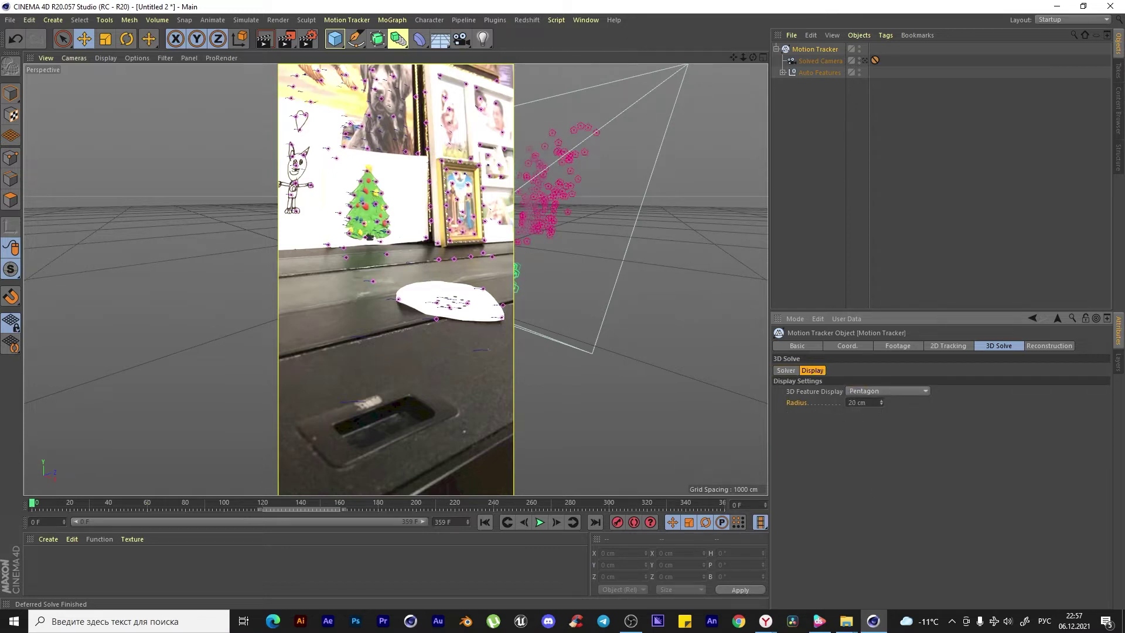
{"action": "left_click", "coordinate": [894, 391]}
{"action": "left_click", "coordinate": [878, 451]}
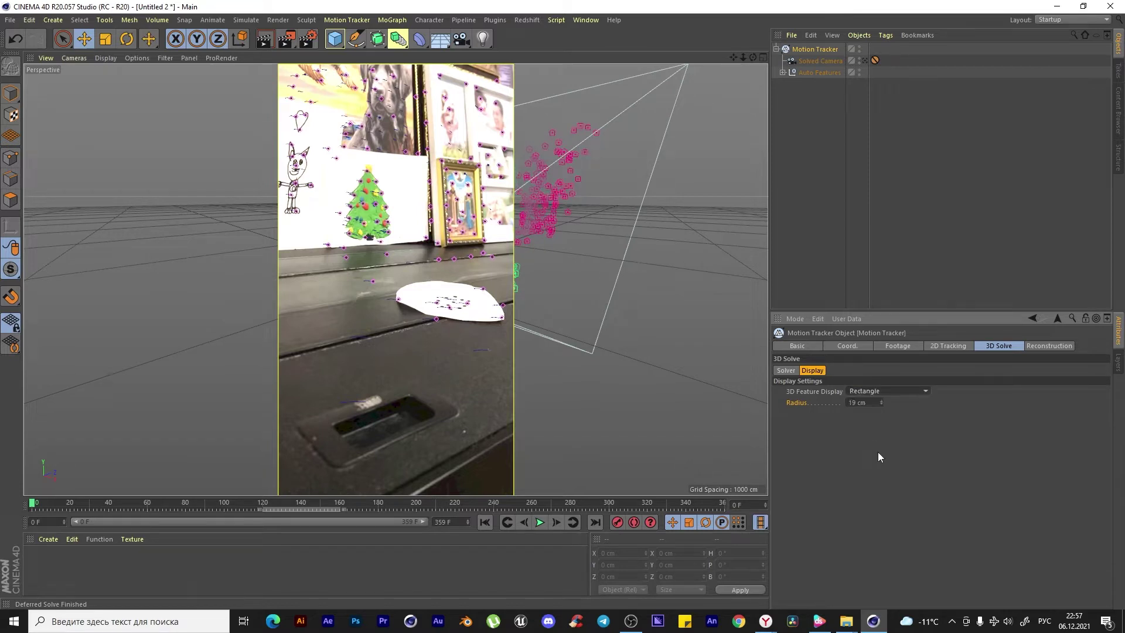
{"action": "mouse_move", "coordinate": [56, 502]}
{"action": "left_mouse_down"}
{"action": "mouse_move", "coordinate": [149, 502]}
{"action": "mouse_move", "coordinate": [78, 502]}
{"action": "left_mouse_up"}
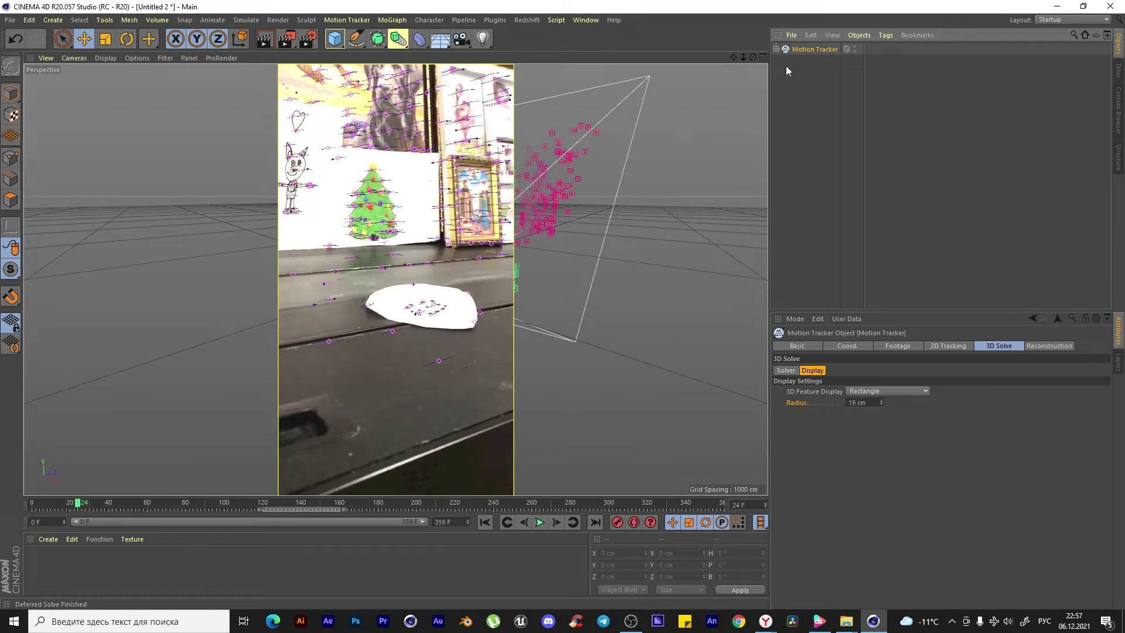
{"action": "left_click", "coordinate": [777, 49]}
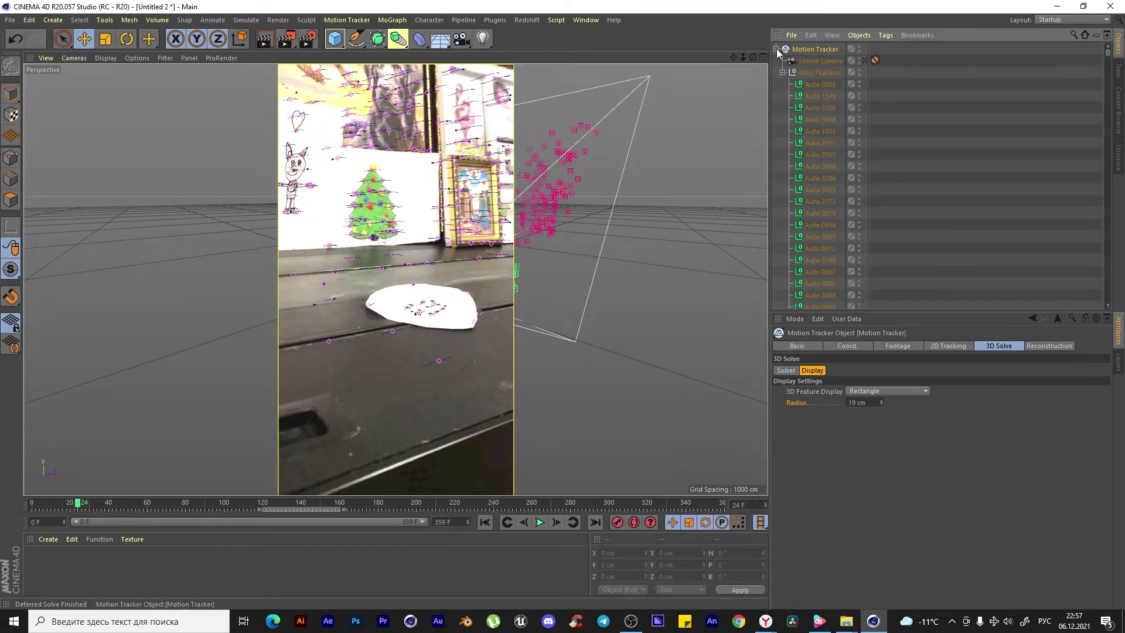
{"action": "left_click", "coordinate": [800, 60]}
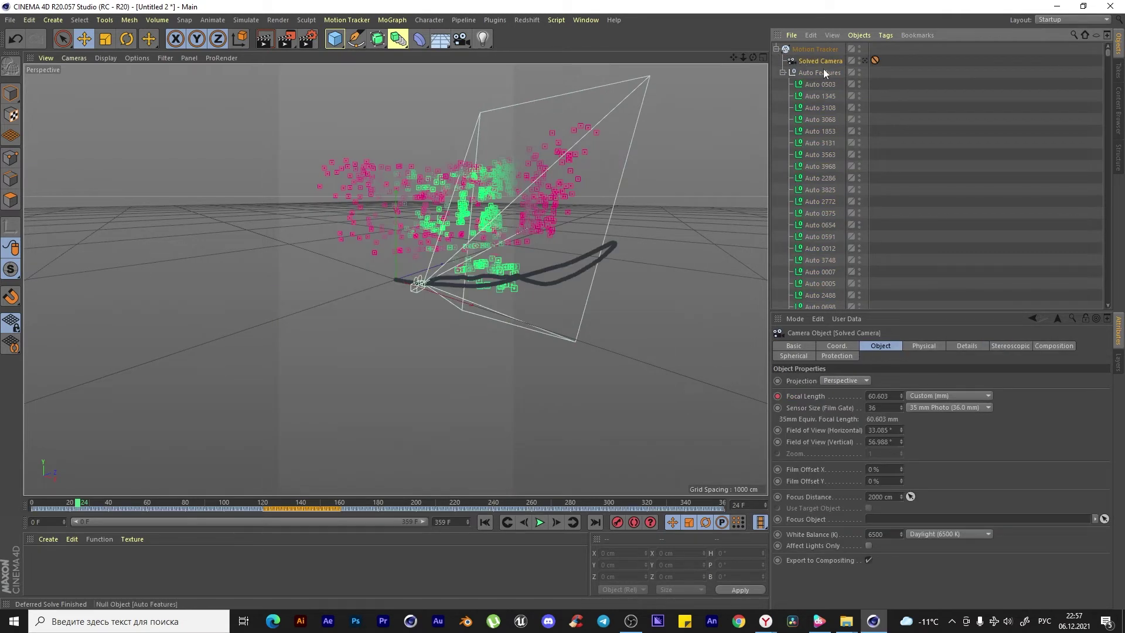
{"action": "left_click", "coordinate": [820, 72]}
{"action": "left_click", "coordinate": [819, 61]}
{"action": "scroll", "coordinate": [509, 221], "scroll_direction": "up", "scroll_amount": 5}
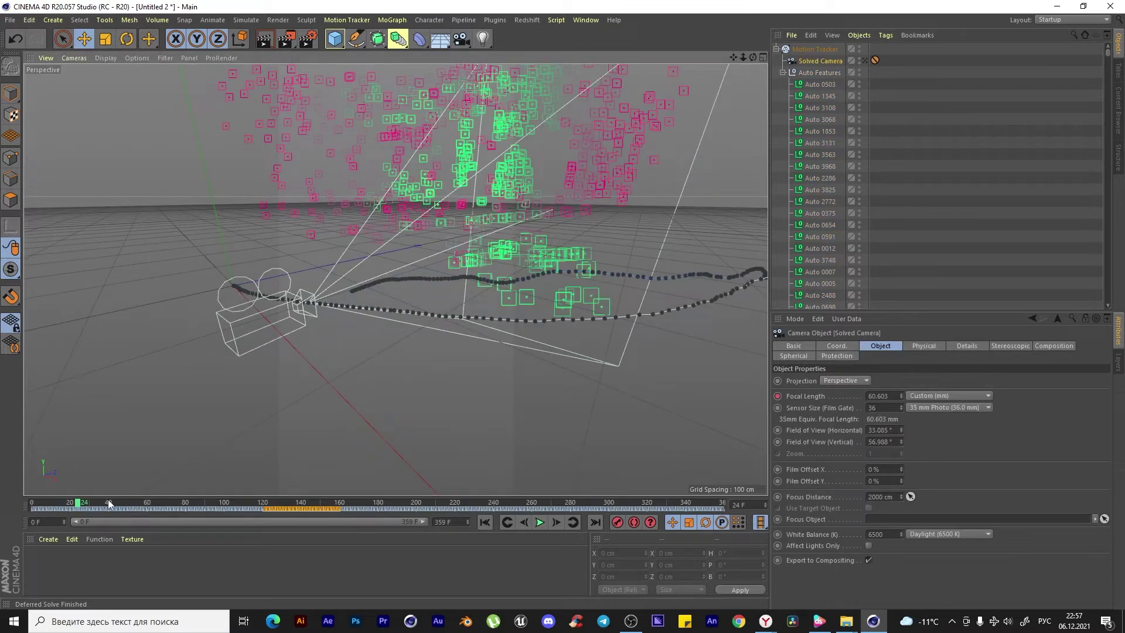
{"action": "left_click_drag", "start_coordinate": [109, 502], "coordinate": [300, 504]}
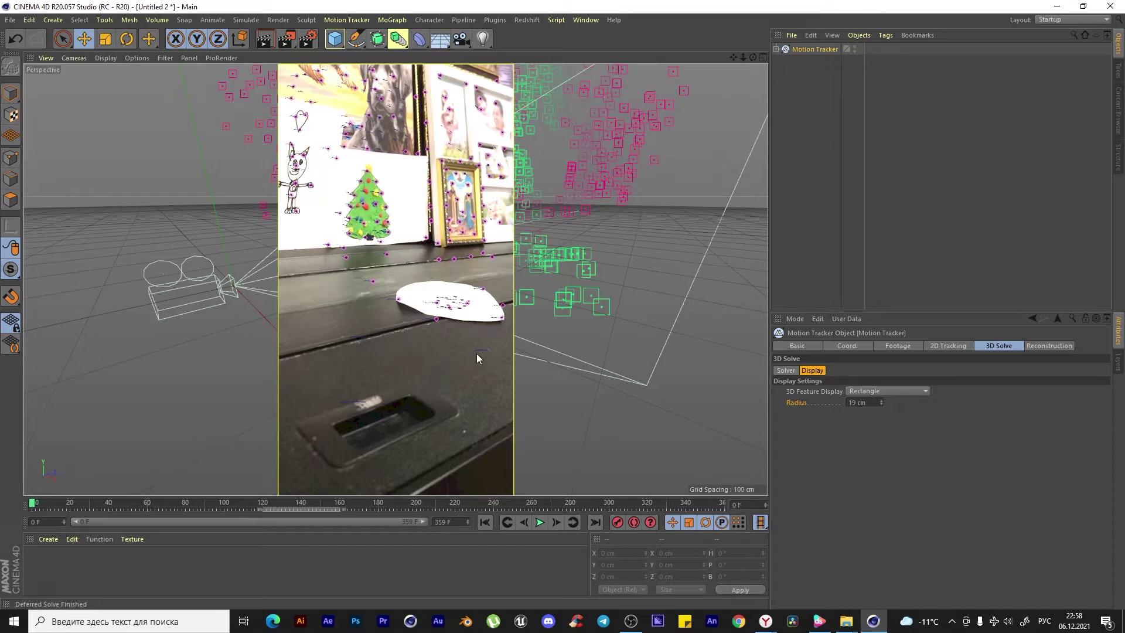
- Add a Planar Constraint tag to the Motion Tracker and zoom into the footage at frame 196
{"action": "right_click", "coordinate": [809, 49]}
{"action": "mouse_move", "coordinate": [854, 114]}
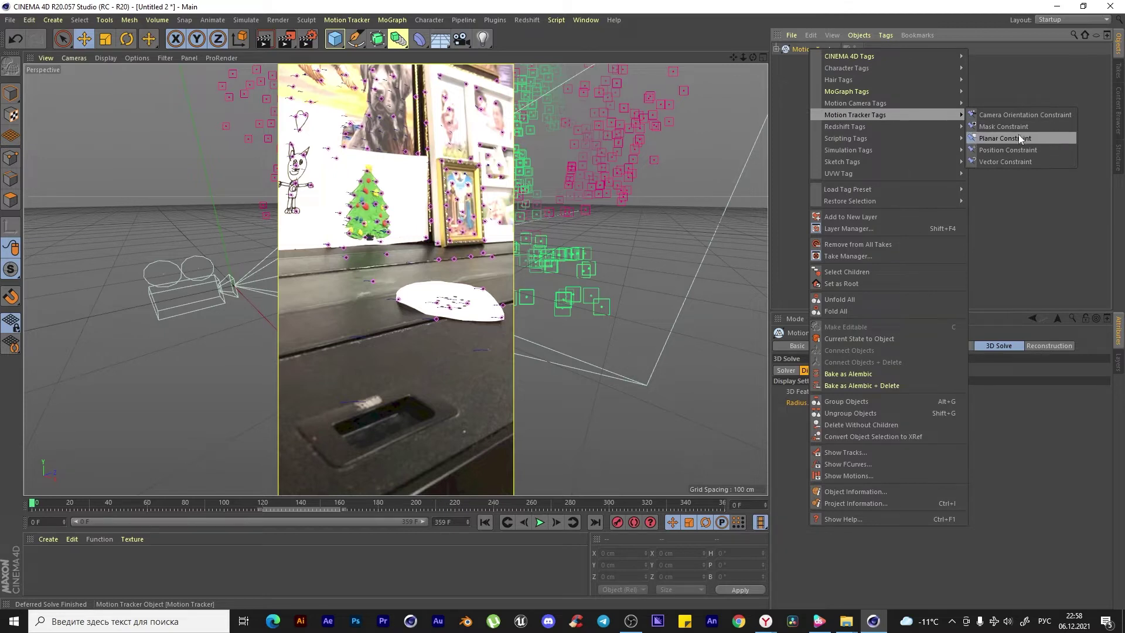
{"action": "left_click", "coordinate": [985, 138]}
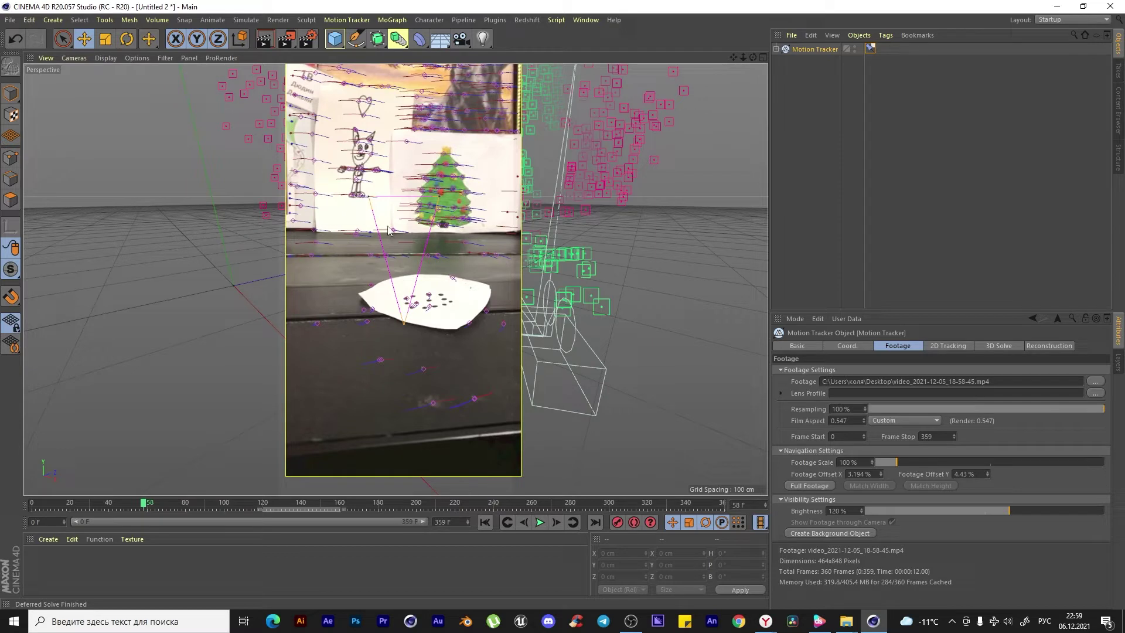
{"action": "scroll", "coordinate": [425, 297], "scroll_direction": "up", "scroll_amount": 1}
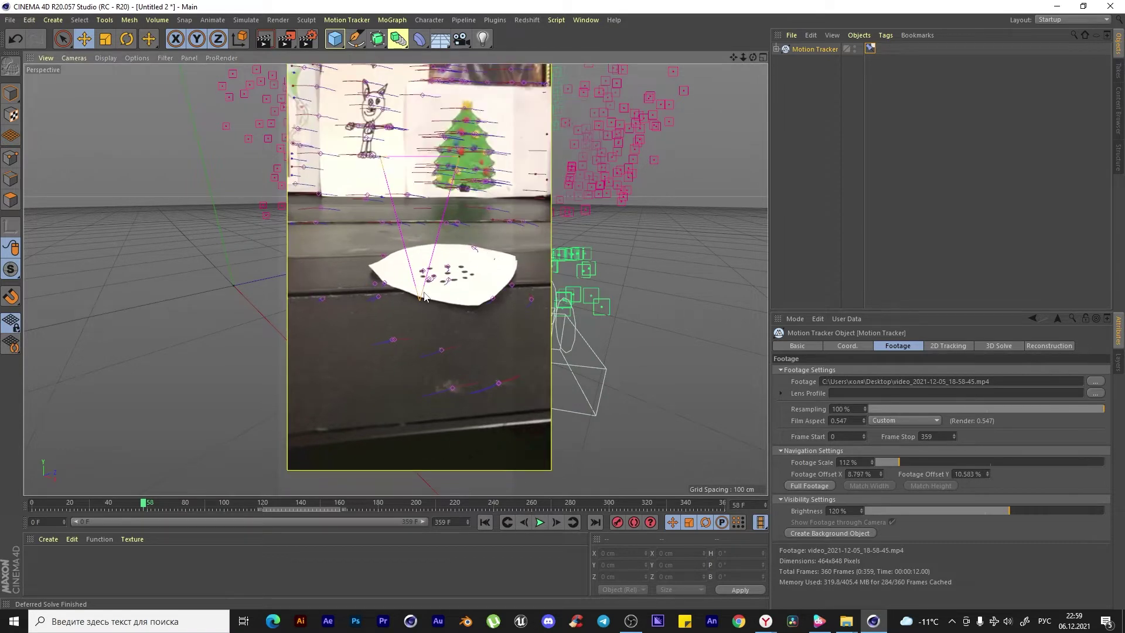
{"action": "scroll", "coordinate": [425, 297], "scroll_direction": "up", "scroll_amount": 5}
{"action": "middle_click_drag", "start_coordinate": [425, 297], "coordinate": [457, 206]}
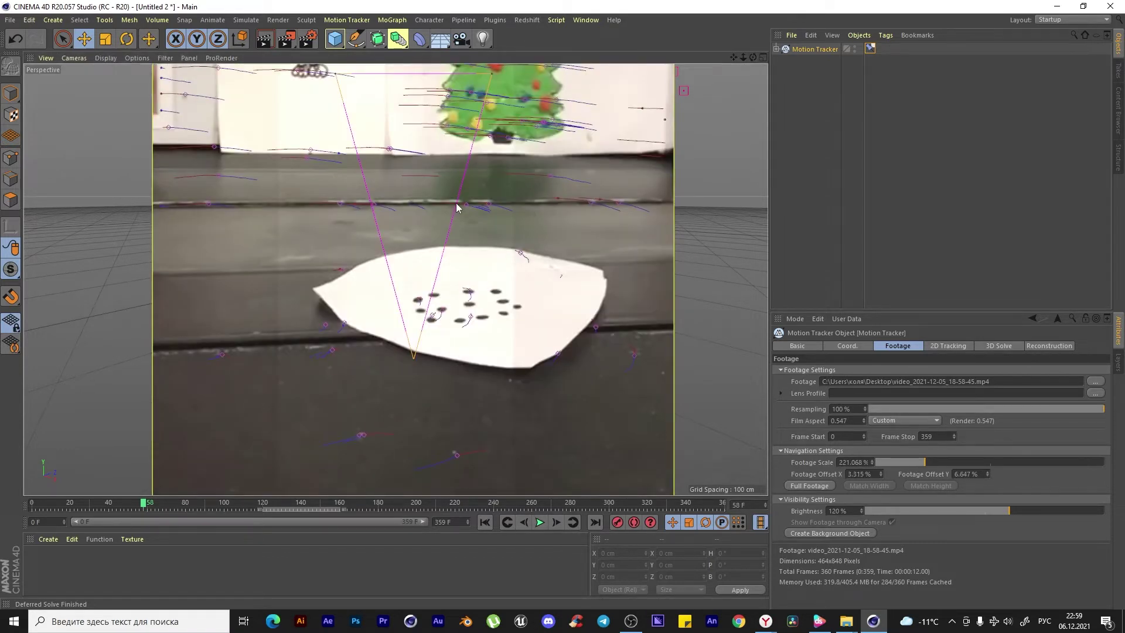
{"action": "mouse_move", "coordinate": [143, 504]}
{"action": "left_mouse_down"}
{"action": "mouse_move", "coordinate": [300, 508]}
{"action": "mouse_move", "coordinate": [286, 507]}
{"action": "left_mouse_up"}
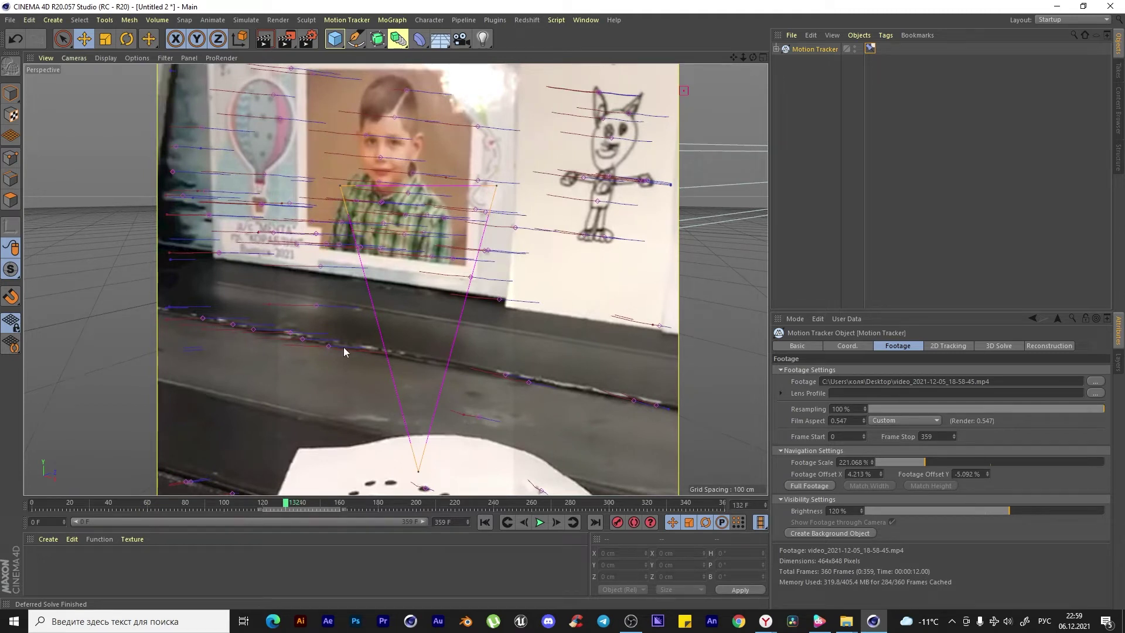
{"action": "left_click", "coordinate": [408, 502]}
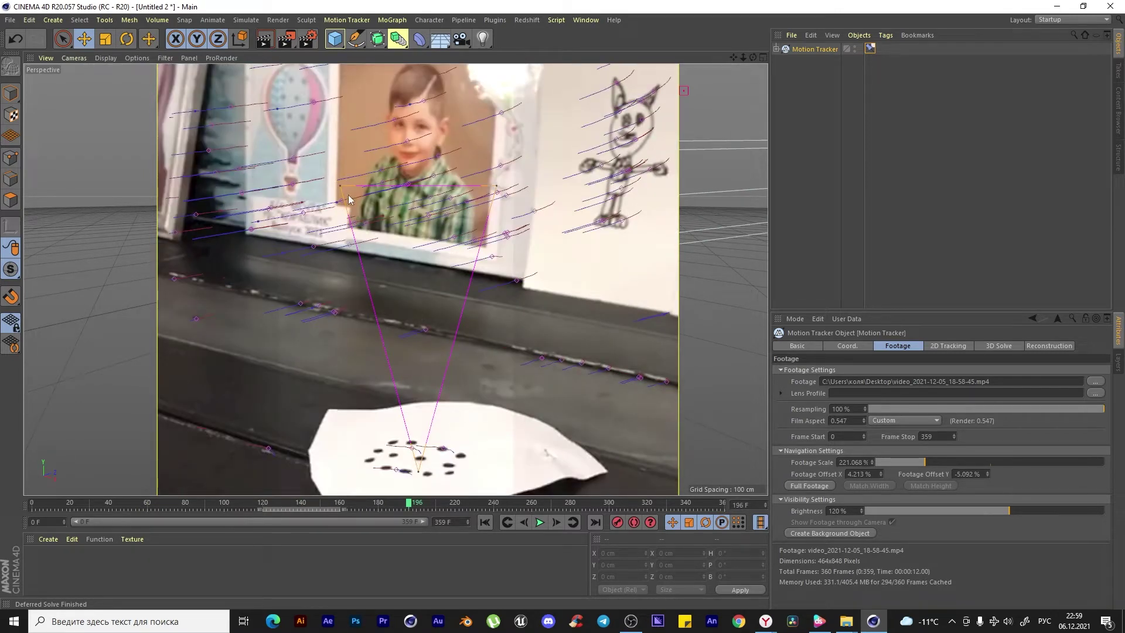
- Pin the constraint points onto tabletop features Auto 1691 and Auto 2135, then scrub to verify
{"action": "mouse_move", "coordinate": [340, 186]}
{"action": "left_mouse_down"}
{"action": "mouse_move", "coordinate": [336, 307]}
{"action": "mouse_move", "coordinate": [301, 303]}
{"action": "left_mouse_up"}
{"action": "left_click_drag", "start_coordinate": [497, 186], "coordinate": [674, 359]}
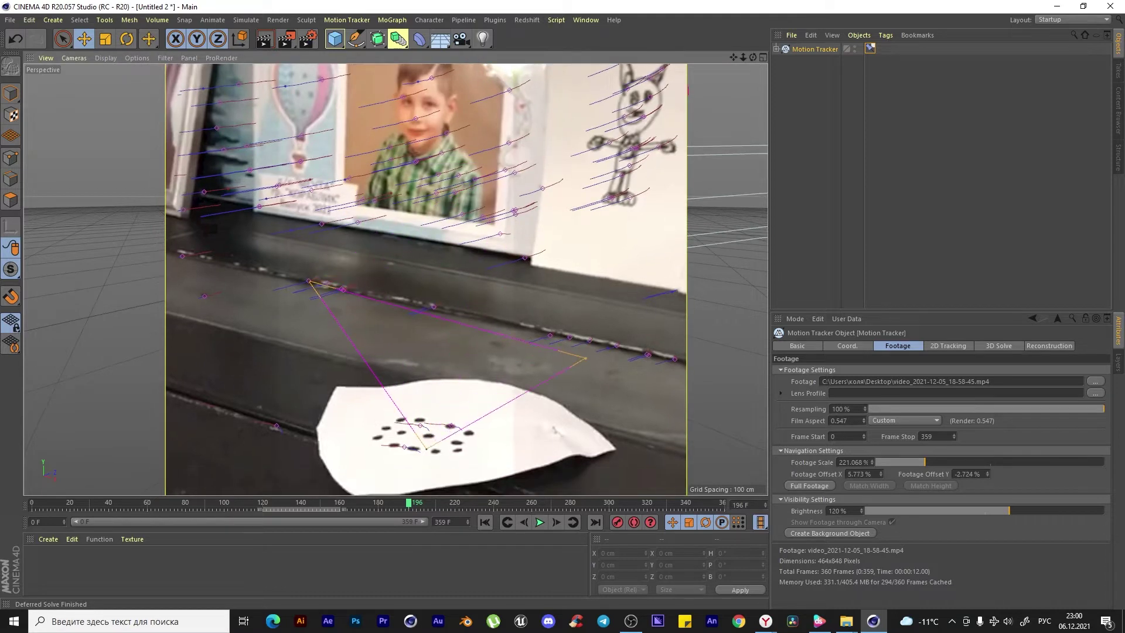
{"action": "scroll", "coordinate": [314, 272], "scroll_direction": "down", "scroll_amount": 2}
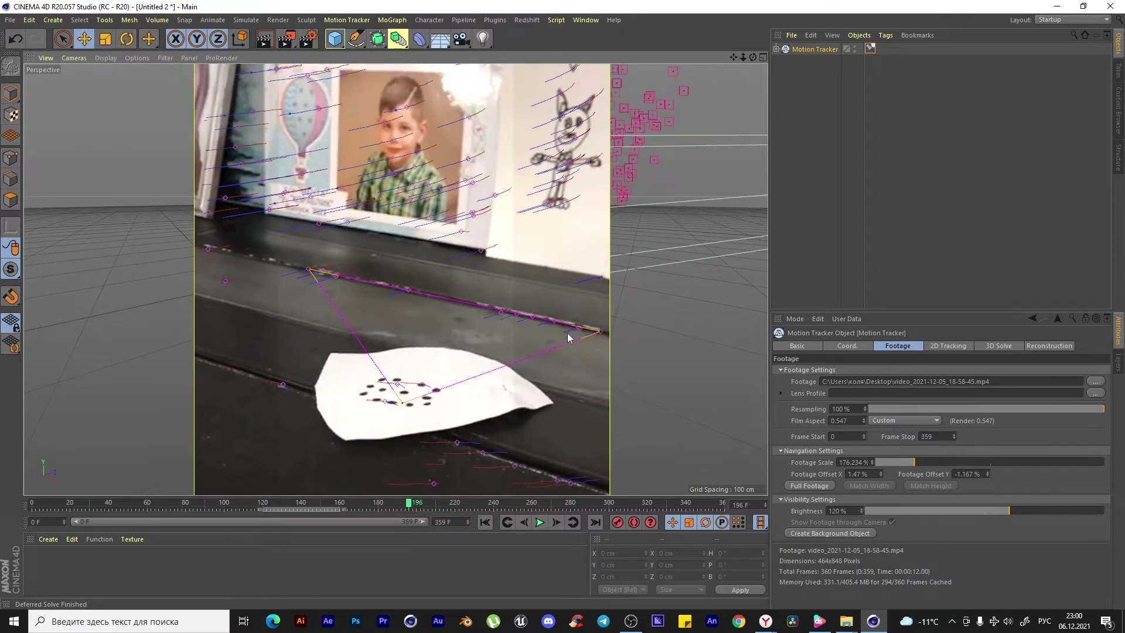
{"action": "scroll", "coordinate": [398, 397], "scroll_direction": "up", "scroll_amount": 3}
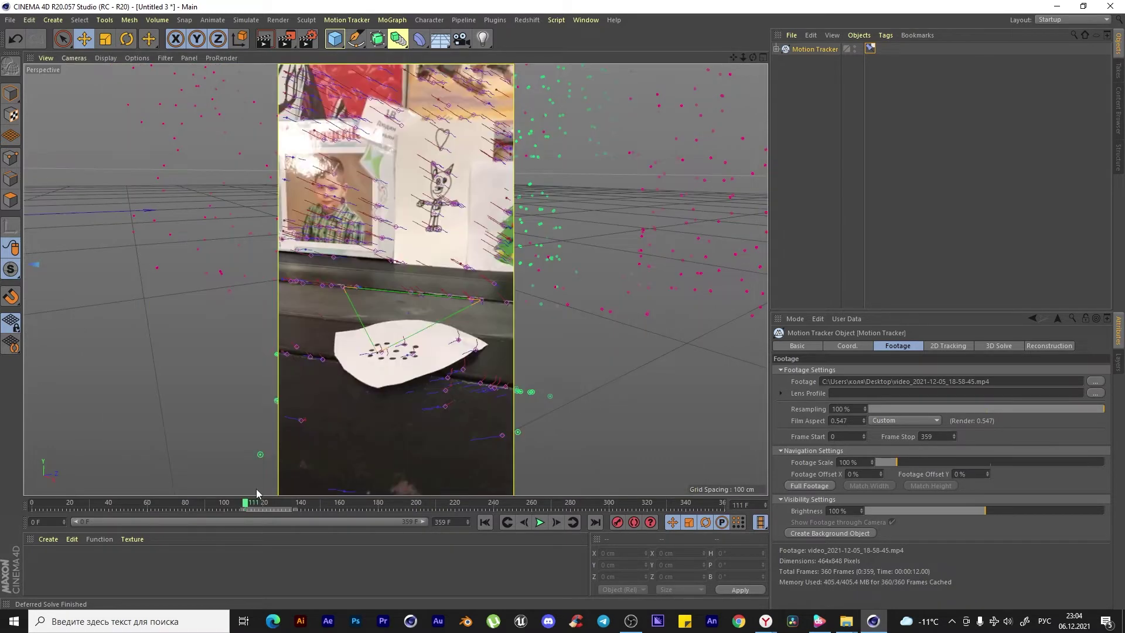
{"action": "mouse_move", "coordinate": [246, 509]}
{"action": "left_mouse_down"}
{"action": "mouse_move", "coordinate": [545, 505]}
{"action": "mouse_move", "coordinate": [108, 505]}
{"action": "mouse_move", "coordinate": [582, 504]}
{"action": "mouse_move", "coordinate": [33, 505]}
{"action": "left_mouse_up"}
- Create a 275.206 × 202.32 cm Plane from the Planar Constraint and scrub to check alignment
{"action": "left_click", "coordinate": [870, 48]}
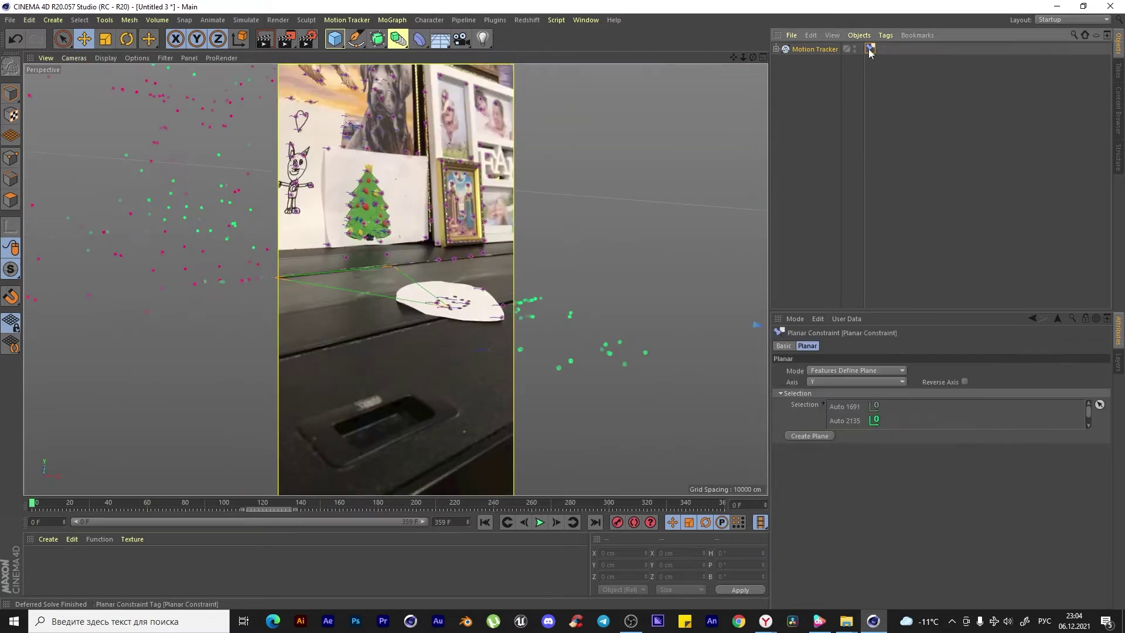
{"action": "left_click", "coordinate": [814, 437]}
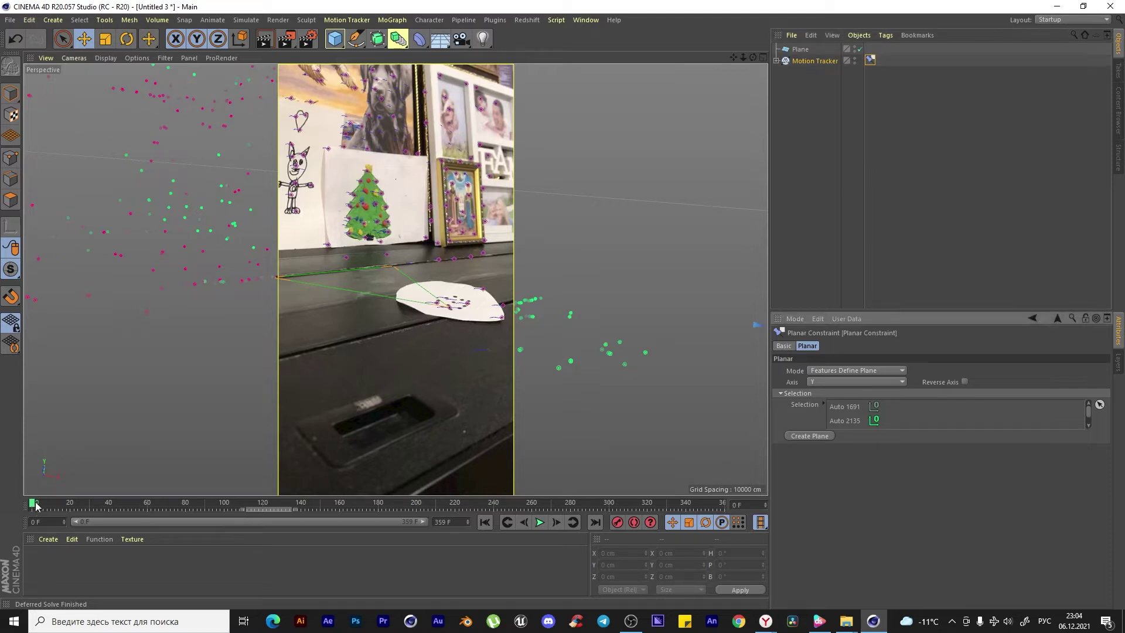
{"action": "left_click", "coordinate": [800, 49]}
{"action": "mouse_move", "coordinate": [328, 508]}
{"action": "left_mouse_down"}
{"action": "mouse_move", "coordinate": [673, 502]}
{"action": "mouse_move", "coordinate": [100, 509]}
{"action": "mouse_move", "coordinate": [464, 510]}
{"action": "mouse_move", "coordinate": [201, 510]}
{"action": "left_mouse_up"}
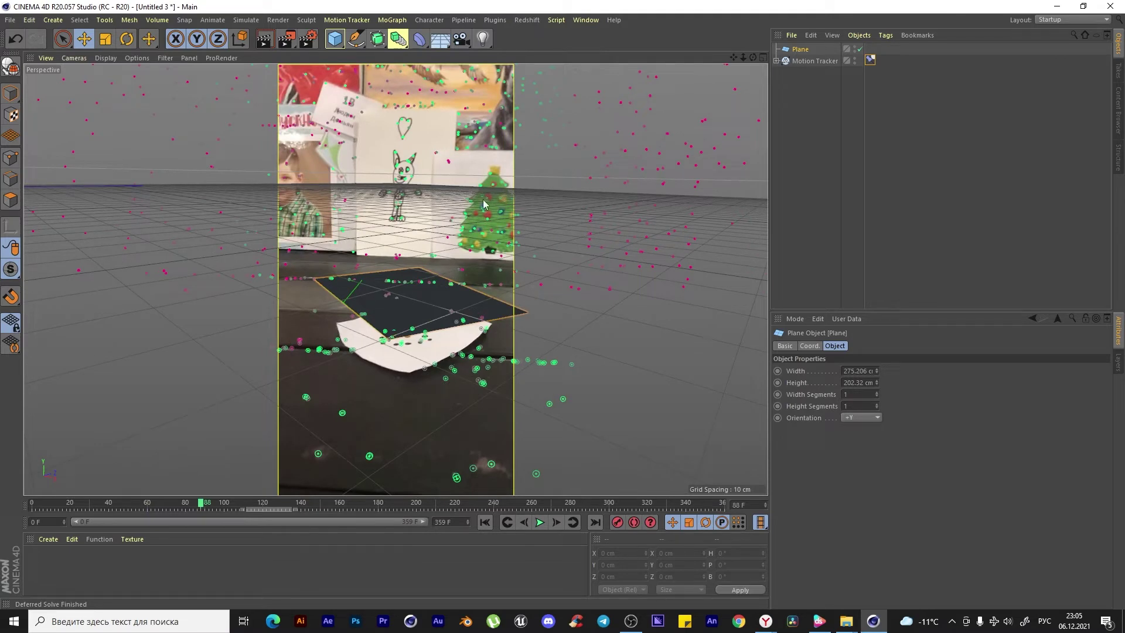
- Add a default 200 cm Cube and switch the viewport to the four-view layout
{"action": "left_click", "coordinate": [335, 39]}
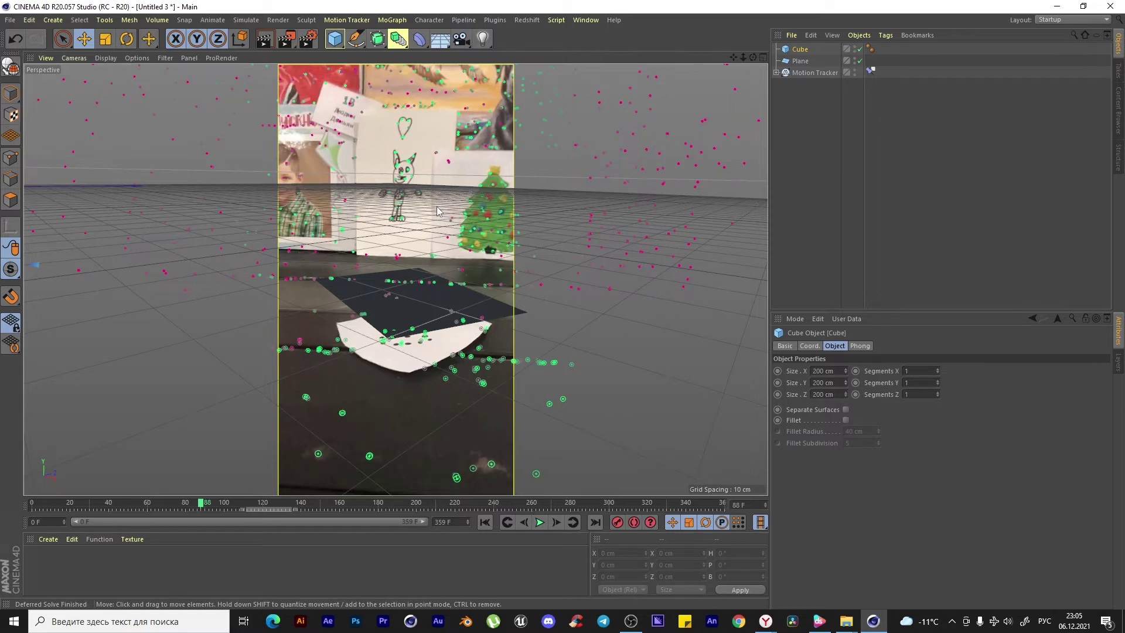
{"action": "middle_click", "coordinate": [414, 209]}
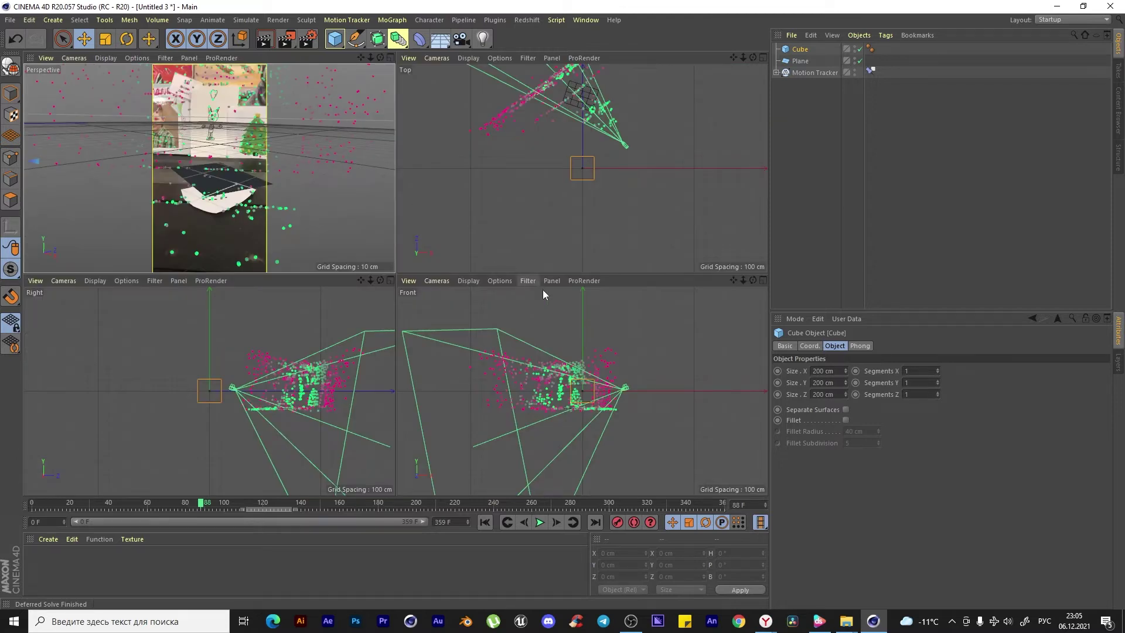
- Use the Move tool in Model mode to push the cube forward along Z toward the plane
{"action": "left_click_drag", "start_coordinate": [542, 275], "coordinate": [586, 329]}
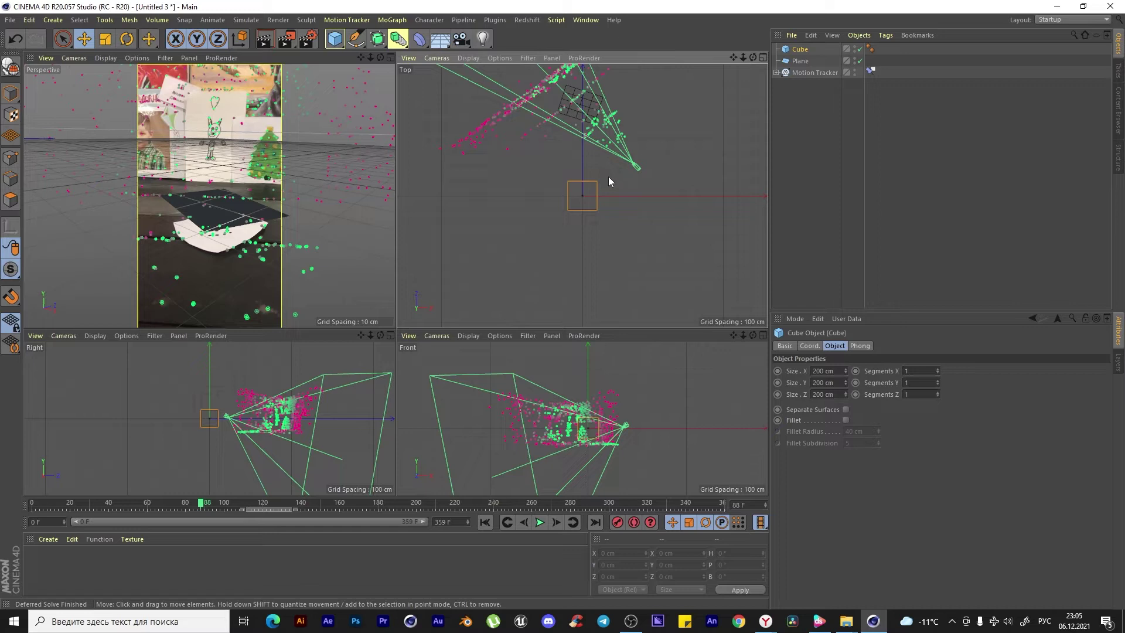
{"action": "key", "text": "e"}
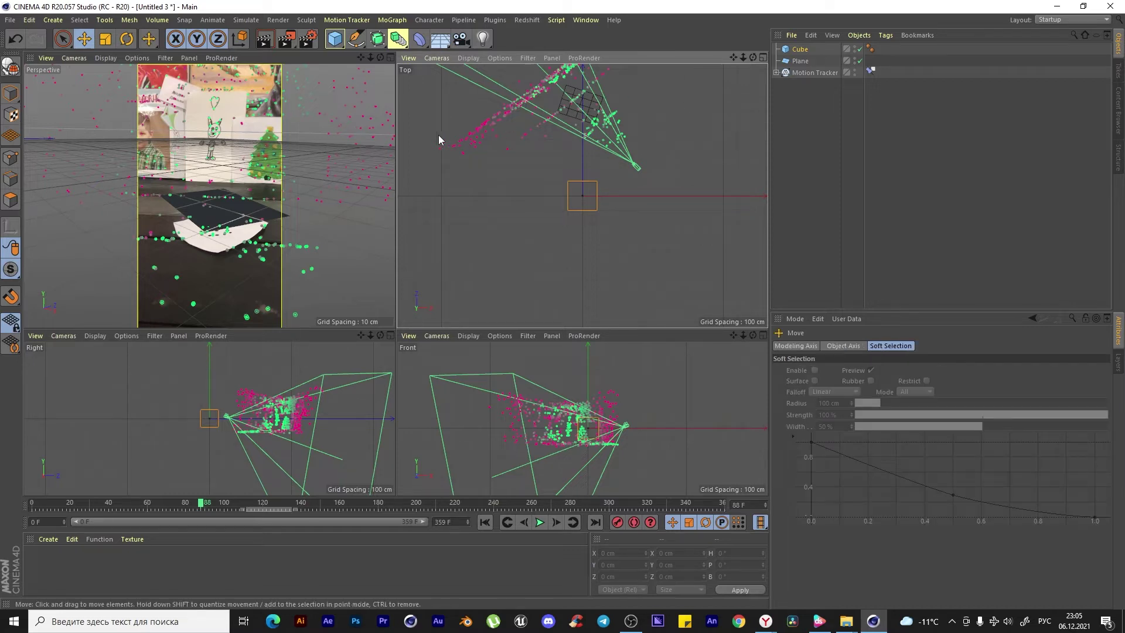
{"action": "left_click", "coordinate": [126, 38]}
{"action": "left_click", "coordinate": [86, 41]}
{"action": "left_click", "coordinate": [11, 93]}
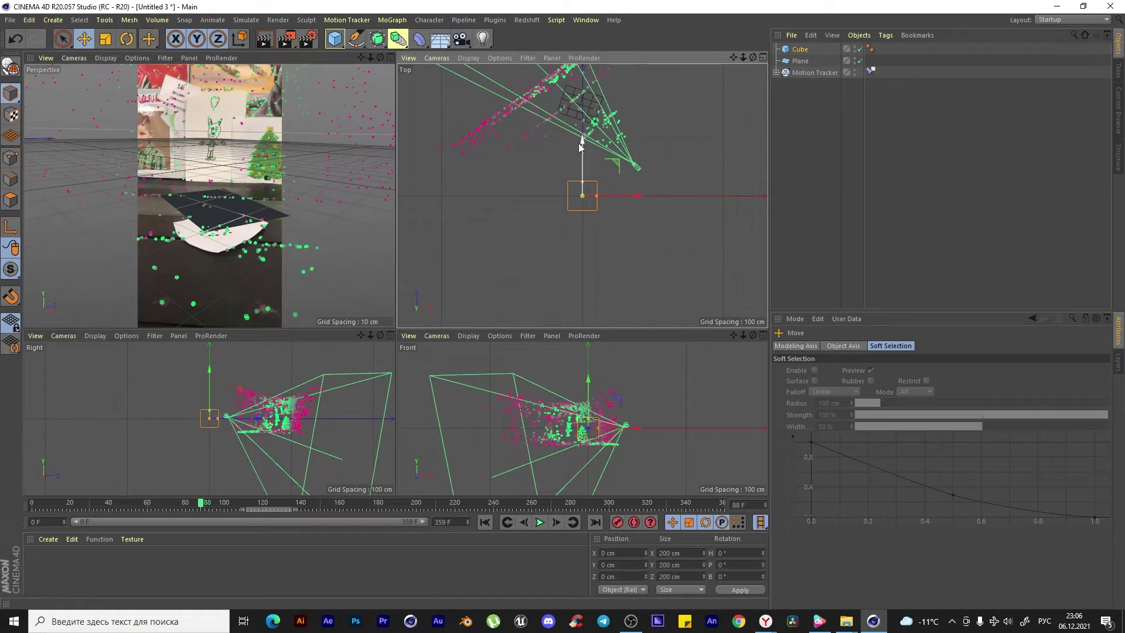
{"action": "left_click_drag", "start_coordinate": [579, 148], "coordinate": [580, 132]}
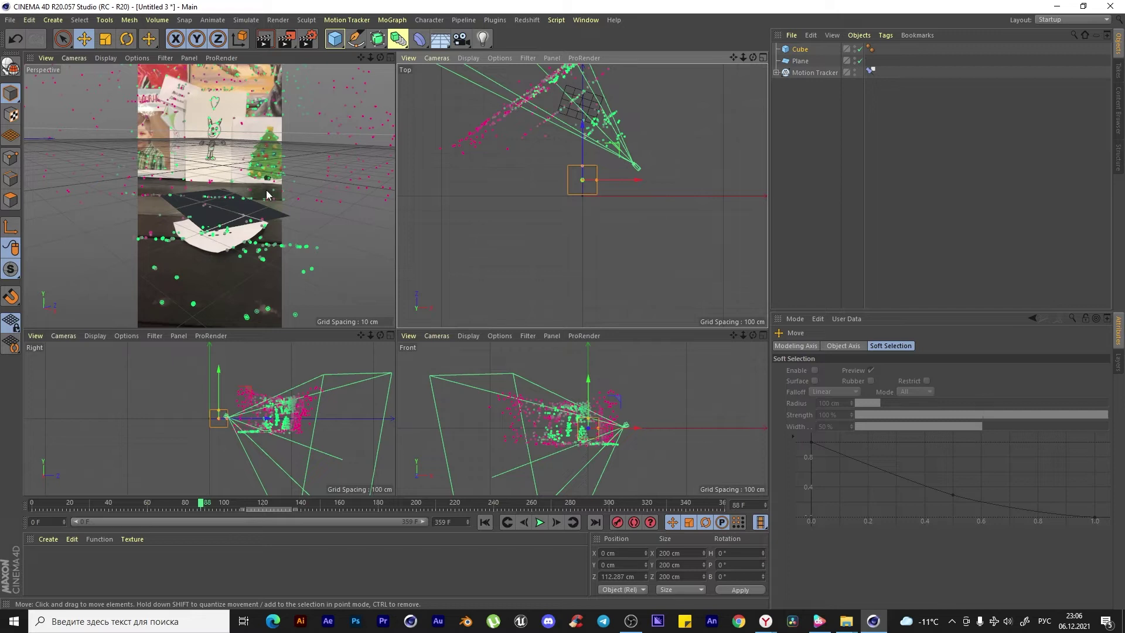
{"action": "left_click_drag", "start_coordinate": [584, 156], "coordinate": [590, 87]}
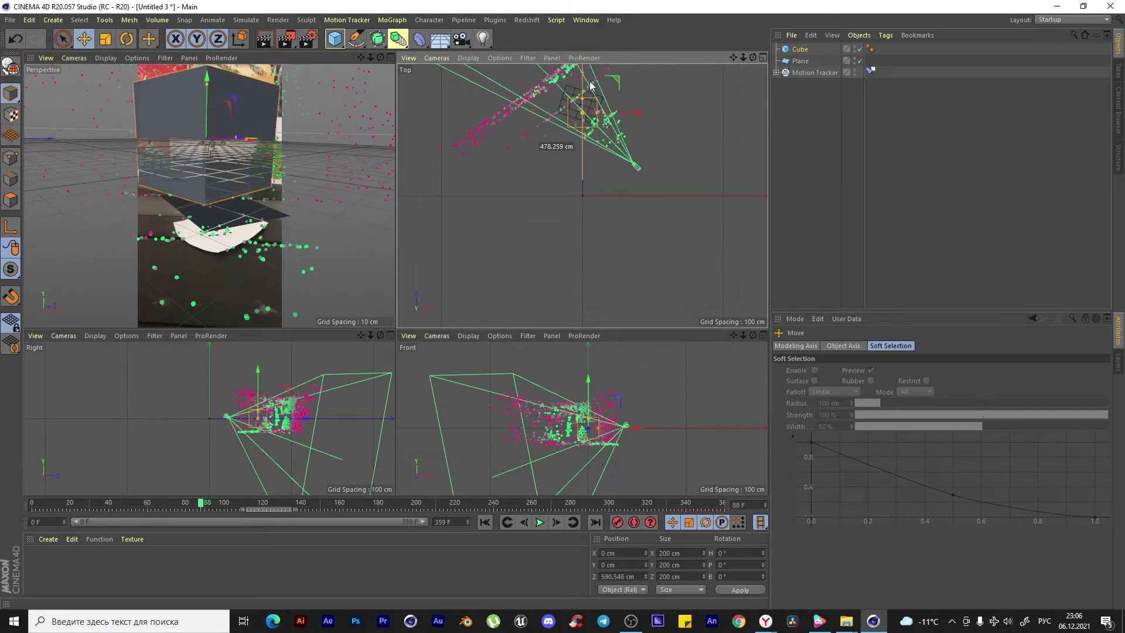
- Slide the cube along X in Perspective and nudge it further along Z over the plane
{"action": "middle_click", "coordinate": [236, 210]}
{"action": "mouse_move", "coordinate": [438, 192]}
{"action": "left_mouse_down"}
{"action": "mouse_move", "coordinate": [484, 193]}
{"action": "mouse_move", "coordinate": [372, 183]}
{"action": "mouse_move", "coordinate": [438, 205]}
{"action": "left_mouse_up"}
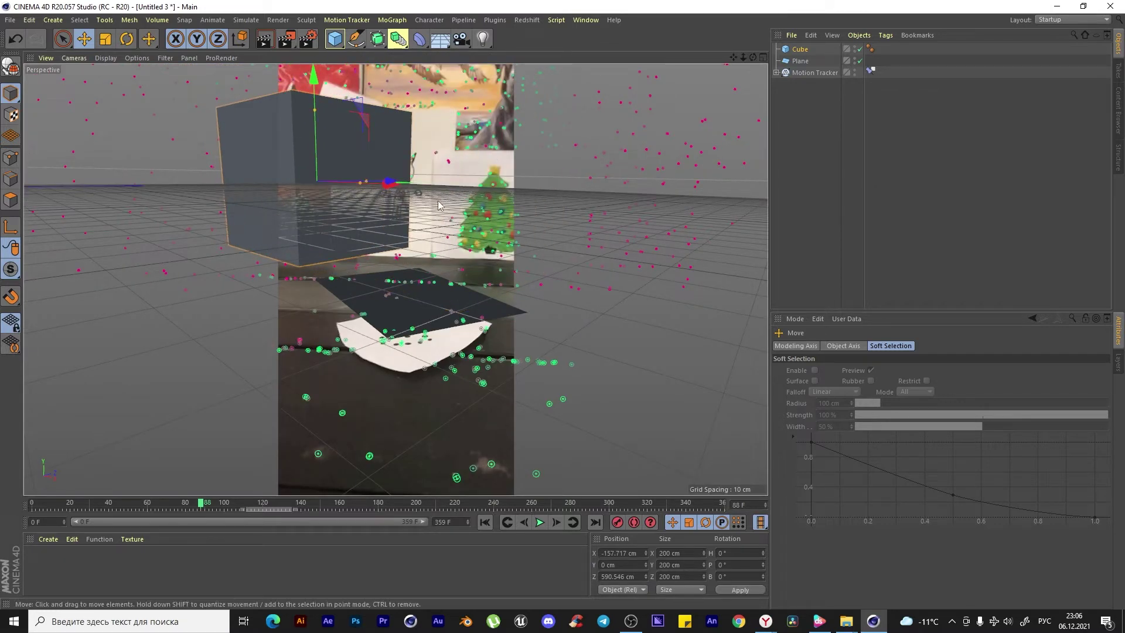
{"action": "middle_click", "coordinate": [438, 201]}
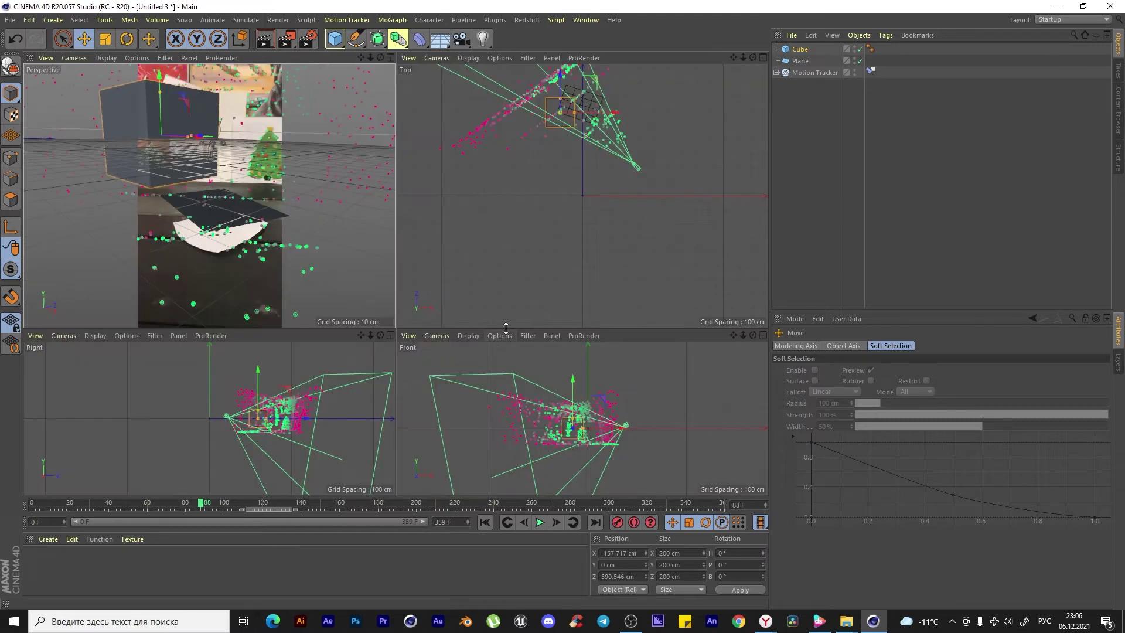
{"action": "left_click_drag", "start_coordinate": [497, 330], "coordinate": [497, 250]}
{"action": "mouse_move", "coordinate": [381, 388]}
{"action": "left_mouse_down"}
{"action": "mouse_move", "coordinate": [361, 393]}
{"action": "mouse_move", "coordinate": [371, 403]}
{"action": "left_mouse_up"}
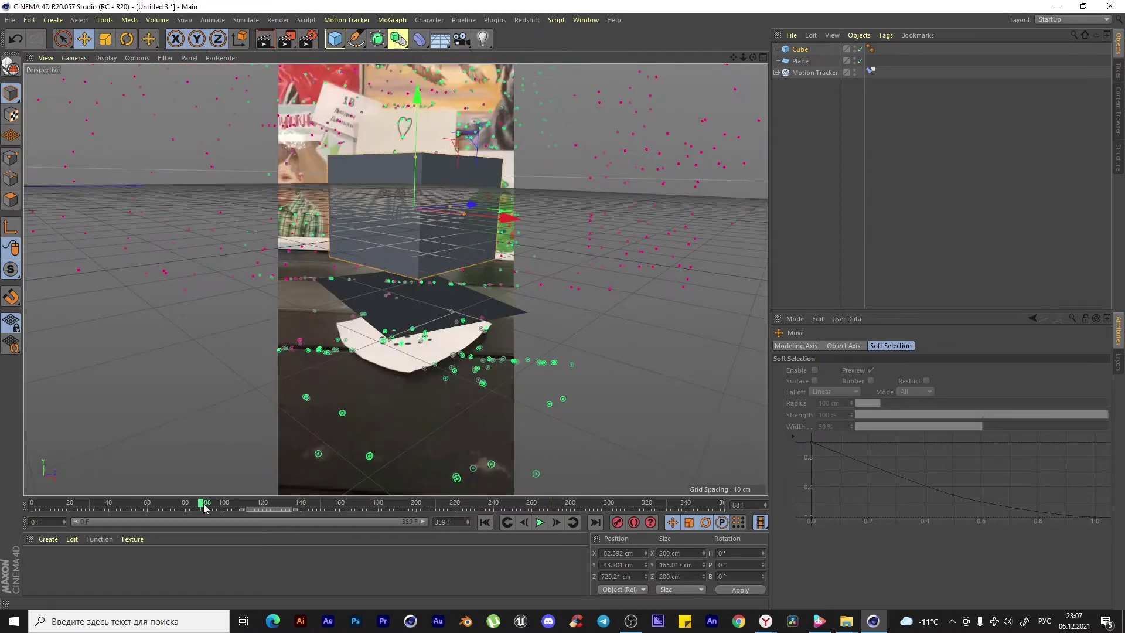
- Play the tracked shot, stopping at frame 208, then return the playhead to frame 60
{"action": "key", "text": "F8"}
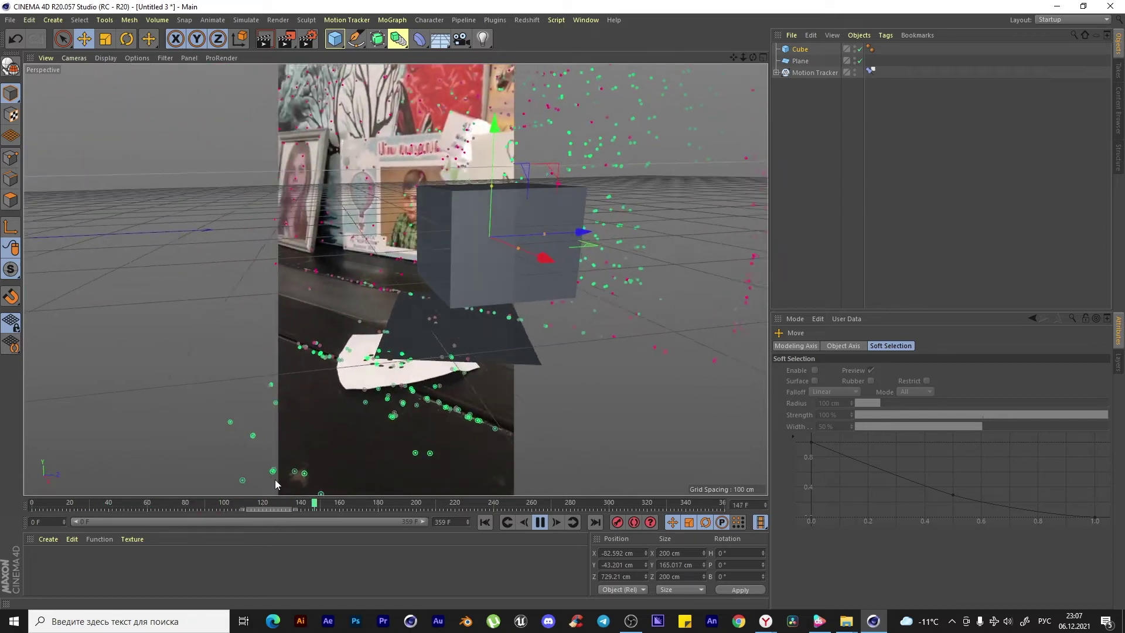
{"action": "left_click", "coordinate": [434, 505]}
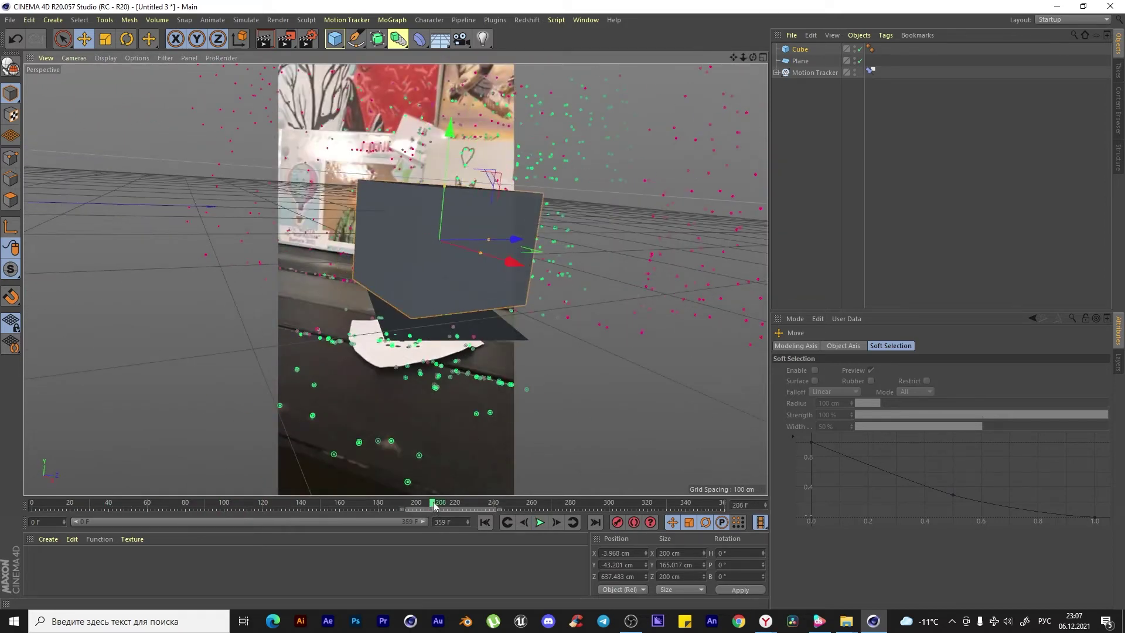
{"action": "left_click_drag", "start_coordinate": [434, 505], "coordinate": [147, 503]}
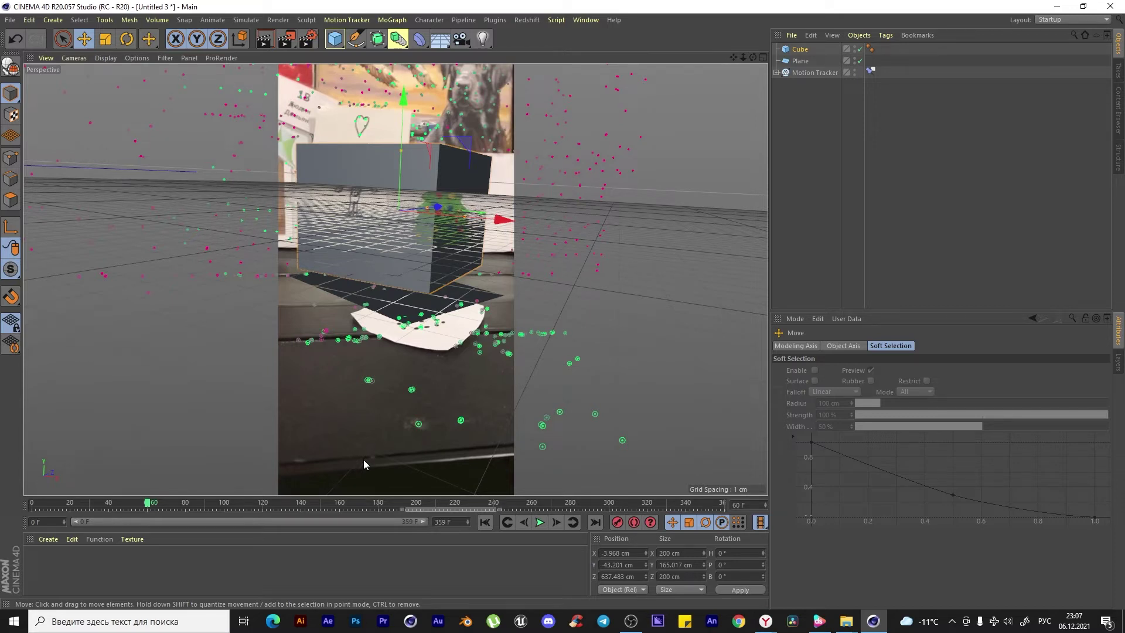
- Delete the test cube and merge the character scene file into the project
{"action": "key", "text": "Delete"}
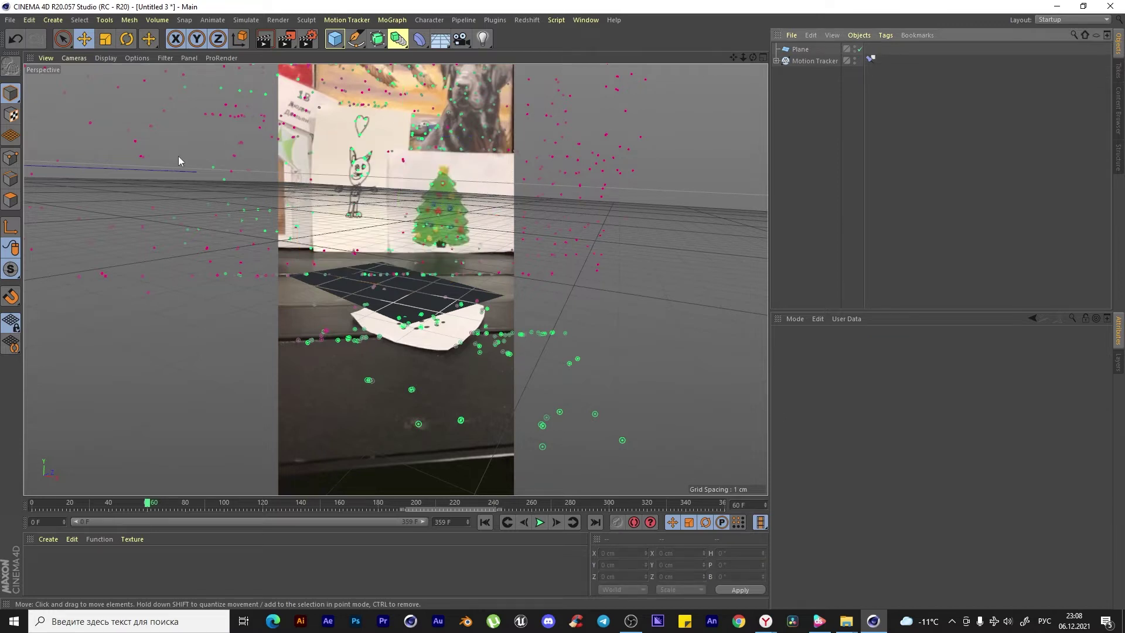
{"action": "key", "text": "ctrl+o"}
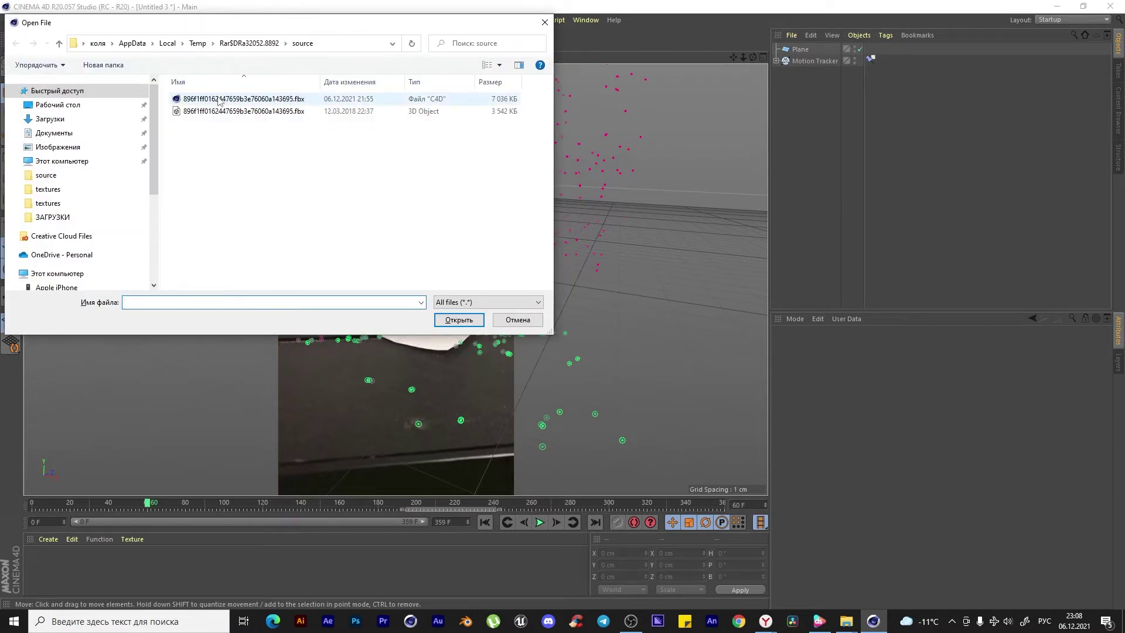
{"action": "double_click", "coordinate": [219, 99]}
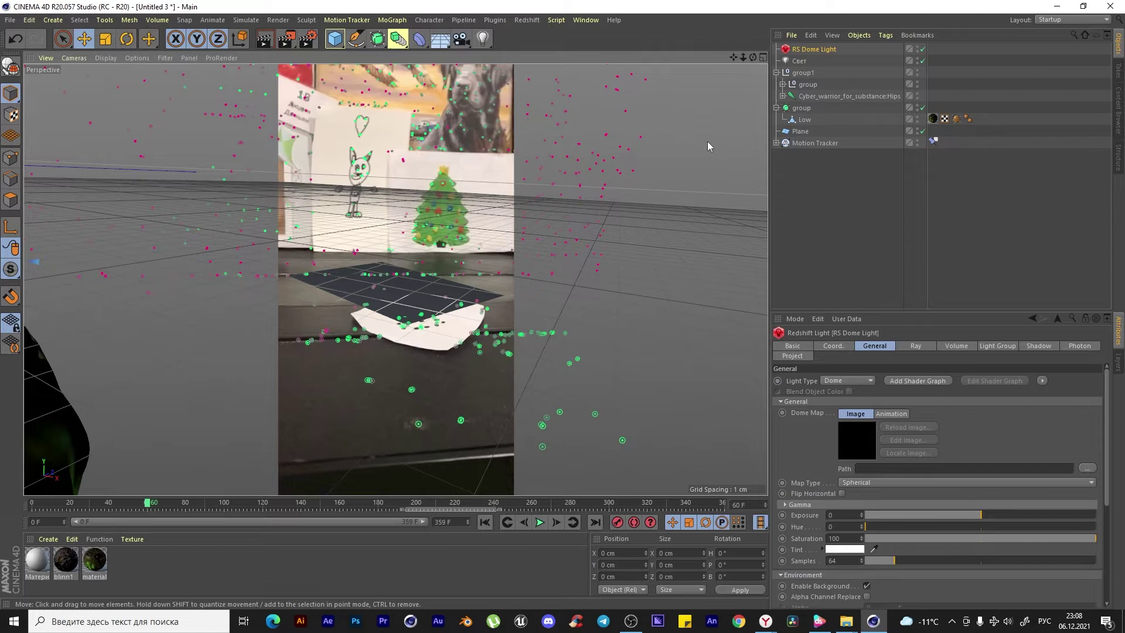
{"action": "middle_click", "coordinate": [438, 206]}
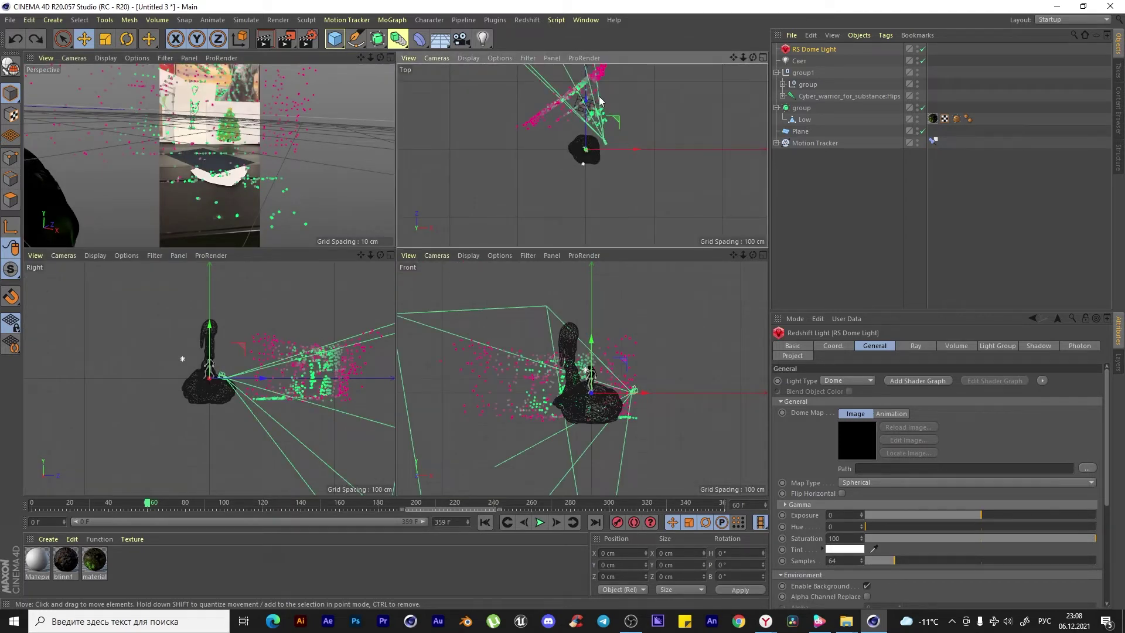
- Group RS Dome Light, Свет, group1 and group under a new Null
{"action": "left_click", "coordinate": [801, 84]}
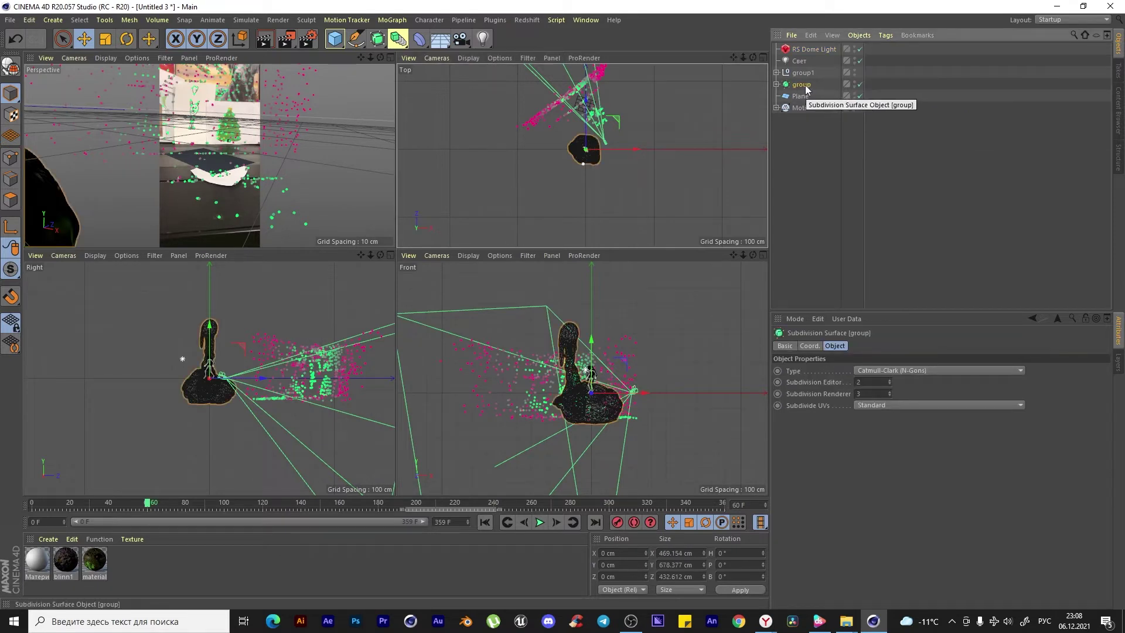
{"action": "key", "text": "ctrl+z"}
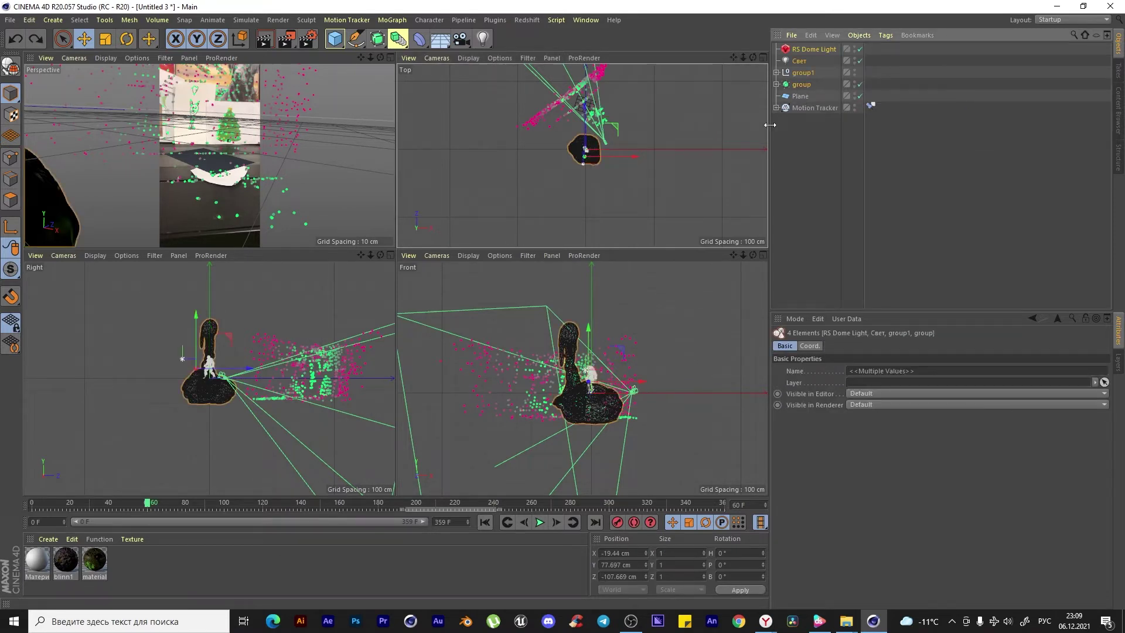
{"action": "key", "text": "alt+g"}
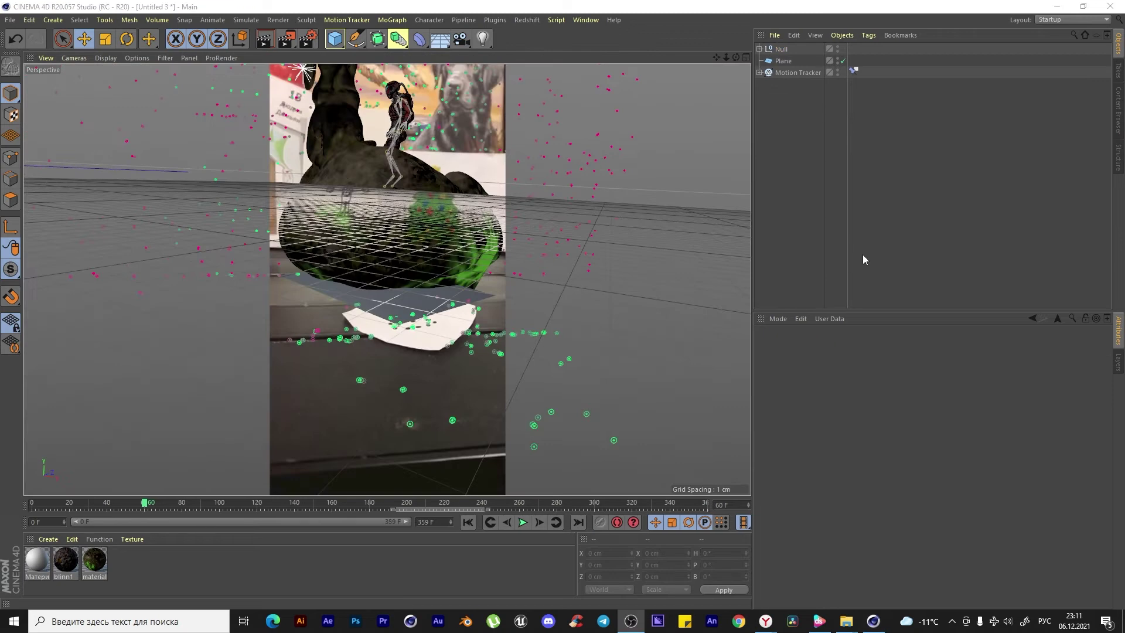
- Dock a live Redshift RenderView of the character to the right of the viewport
{"action": "left_click", "coordinate": [526, 20]}
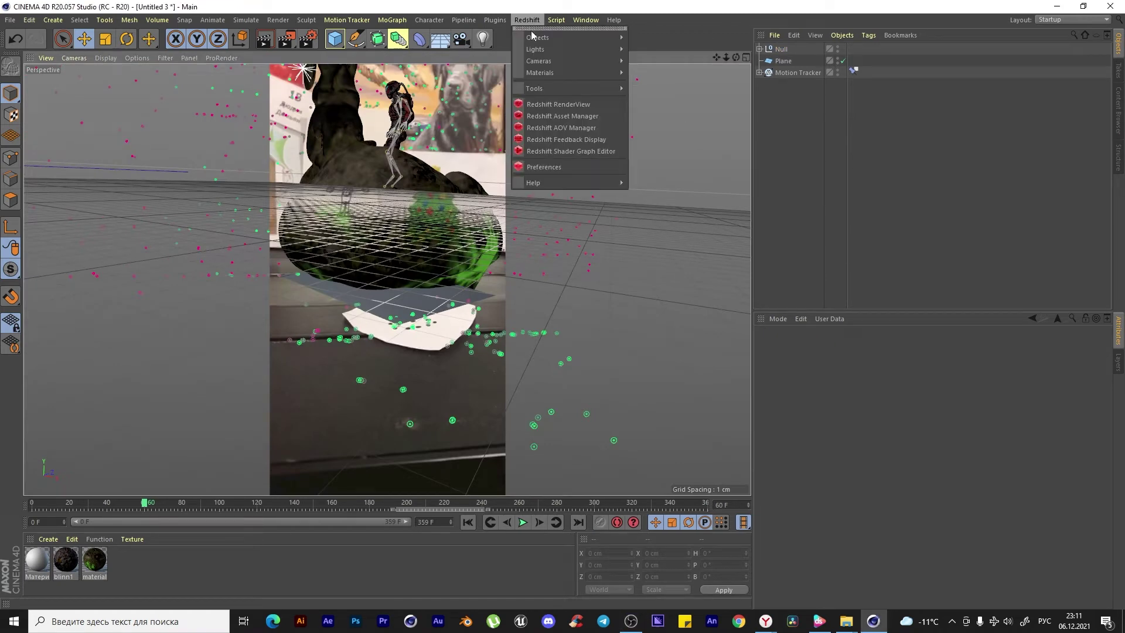
{"action": "left_click", "coordinate": [546, 105]}
{"action": "mouse_move", "coordinate": [520, 15]}
{"action": "left_mouse_down"}
{"action": "mouse_move", "coordinate": [797, 128]}
{"action": "mouse_move", "coordinate": [750, 107]}
{"action": "left_mouse_up"}
- Set the Render Settings renderer to Redshift
{"action": "left_click", "coordinate": [309, 38]}
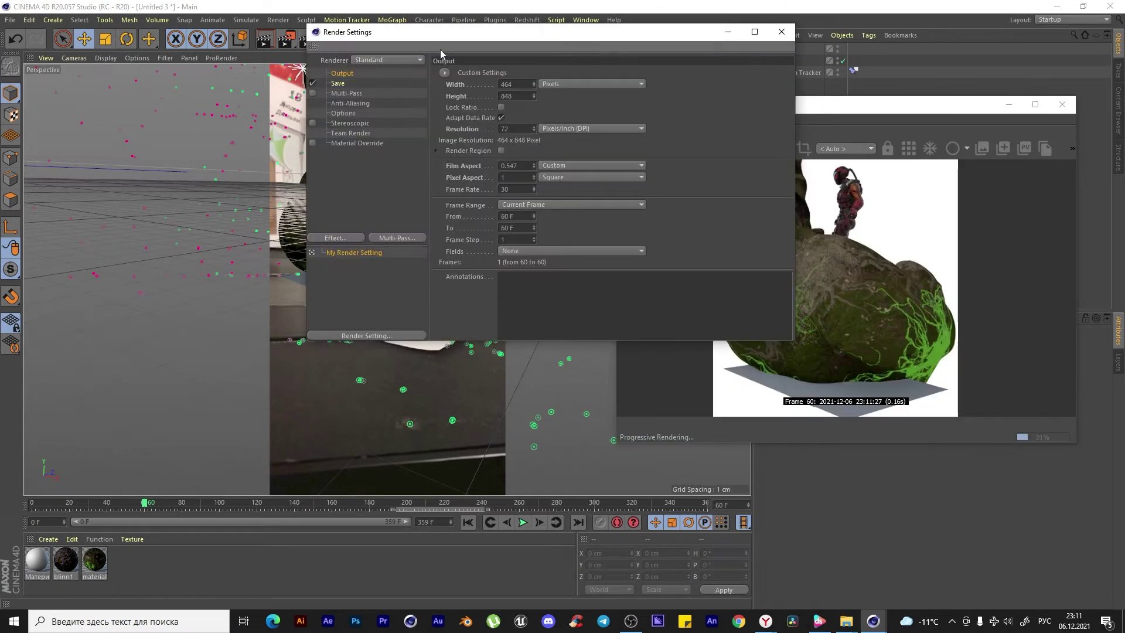
{"action": "left_click_drag", "start_coordinate": [475, 40], "coordinate": [451, 44]}
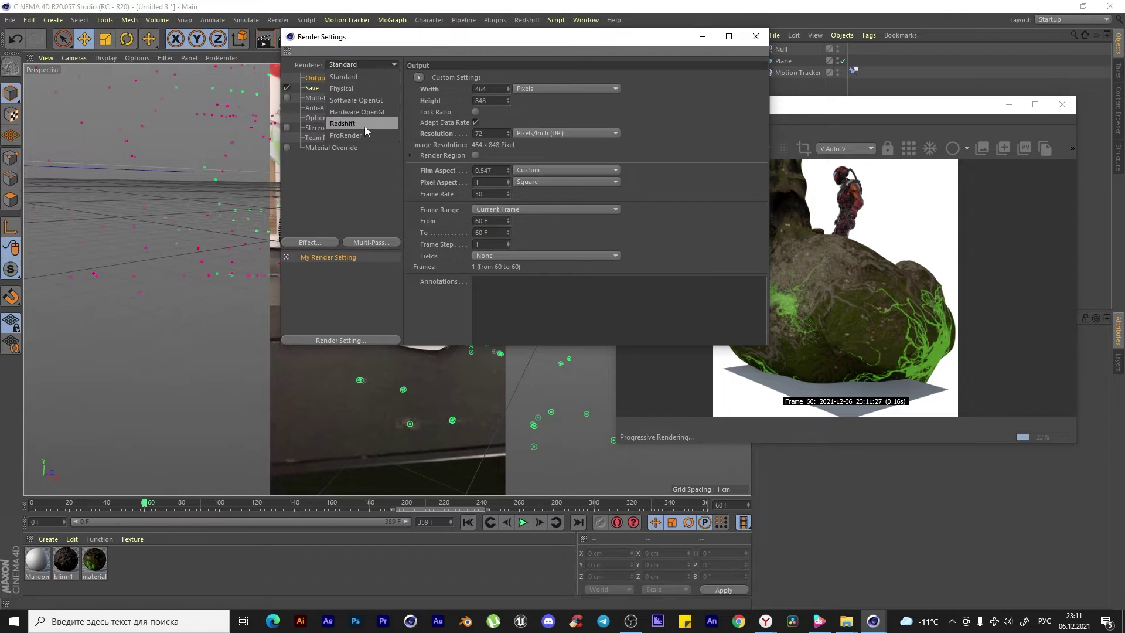
{"action": "left_click", "coordinate": [272, 46]}
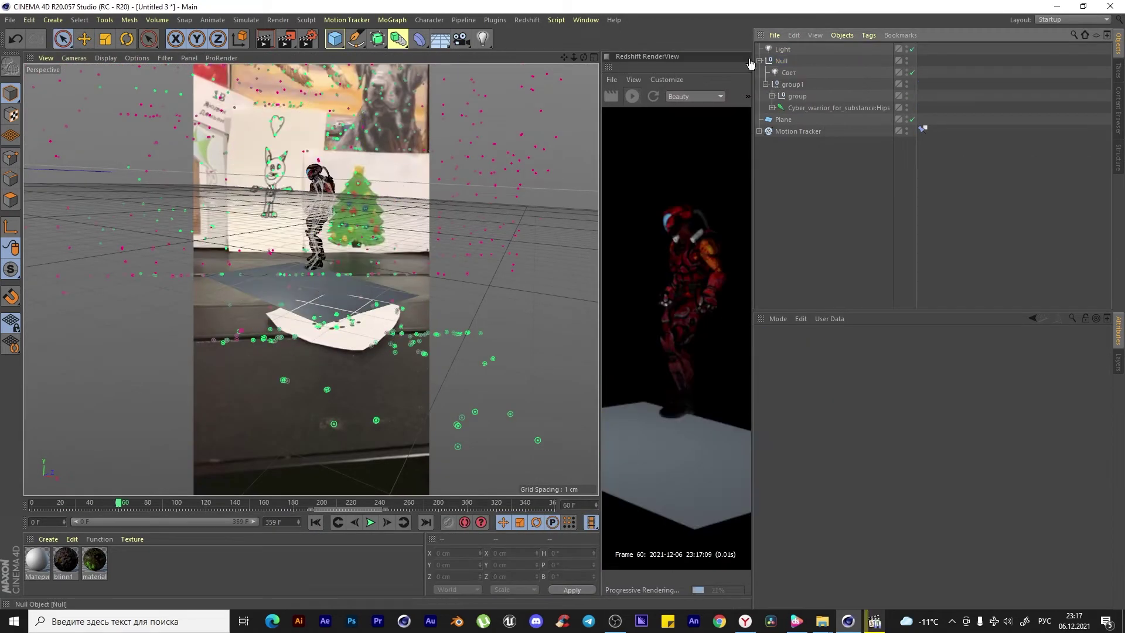
- Add a Redshift Dome Light to the scene and bring the phone video player forward
{"action": "left_click", "coordinate": [538, 23]}
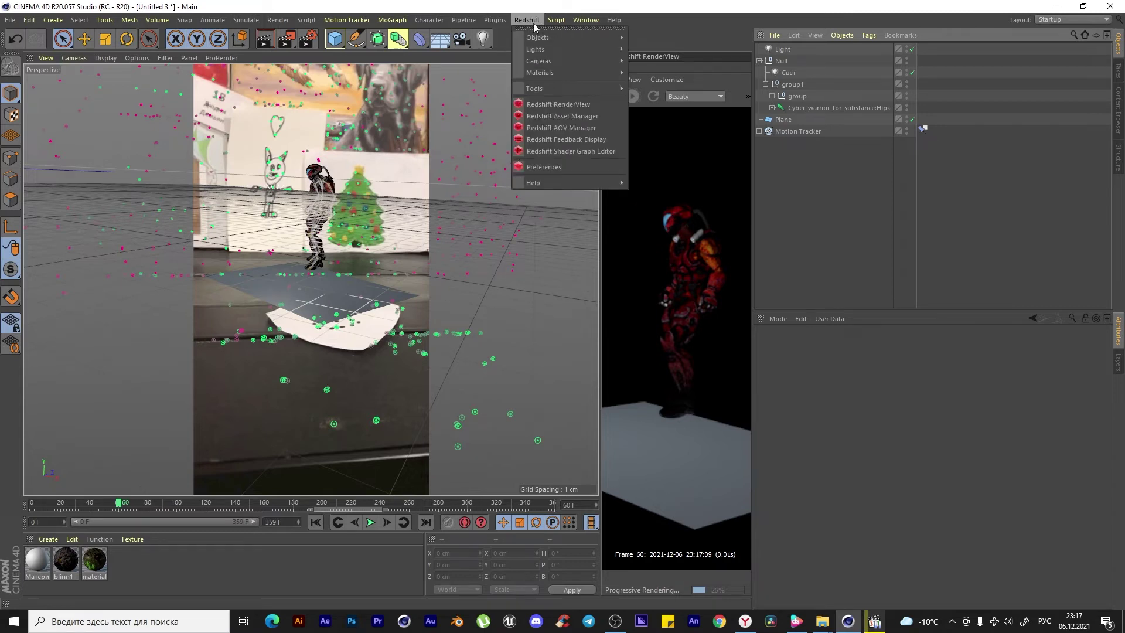
{"action": "mouse_move", "coordinate": [535, 48]}
{"action": "left_click", "coordinate": [657, 100]}
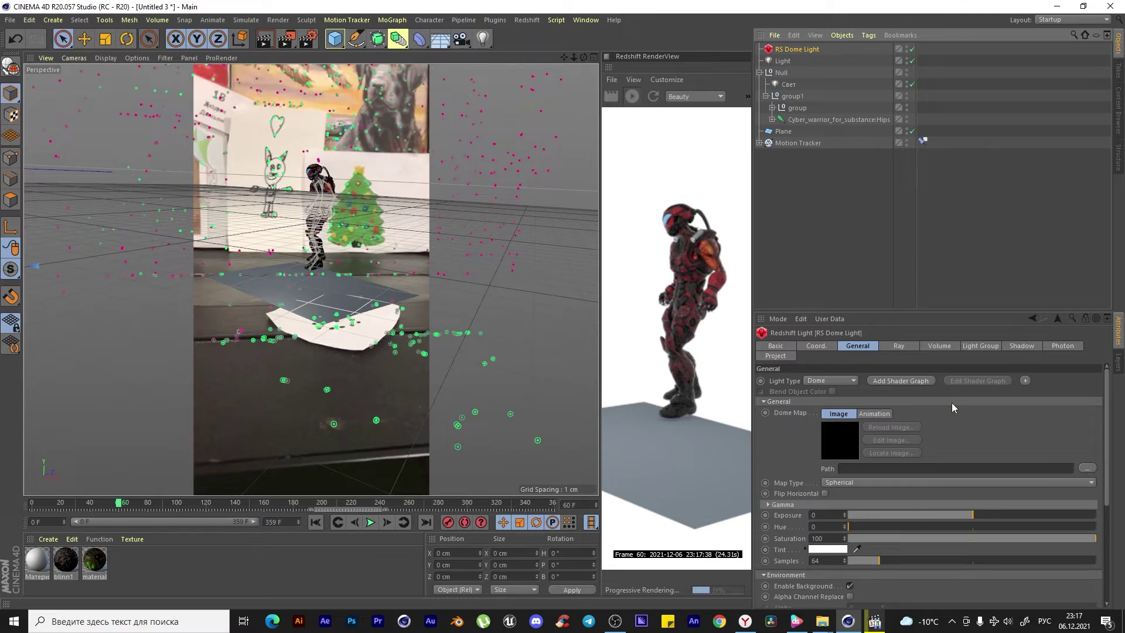
{"action": "left_click", "coordinate": [874, 621]}
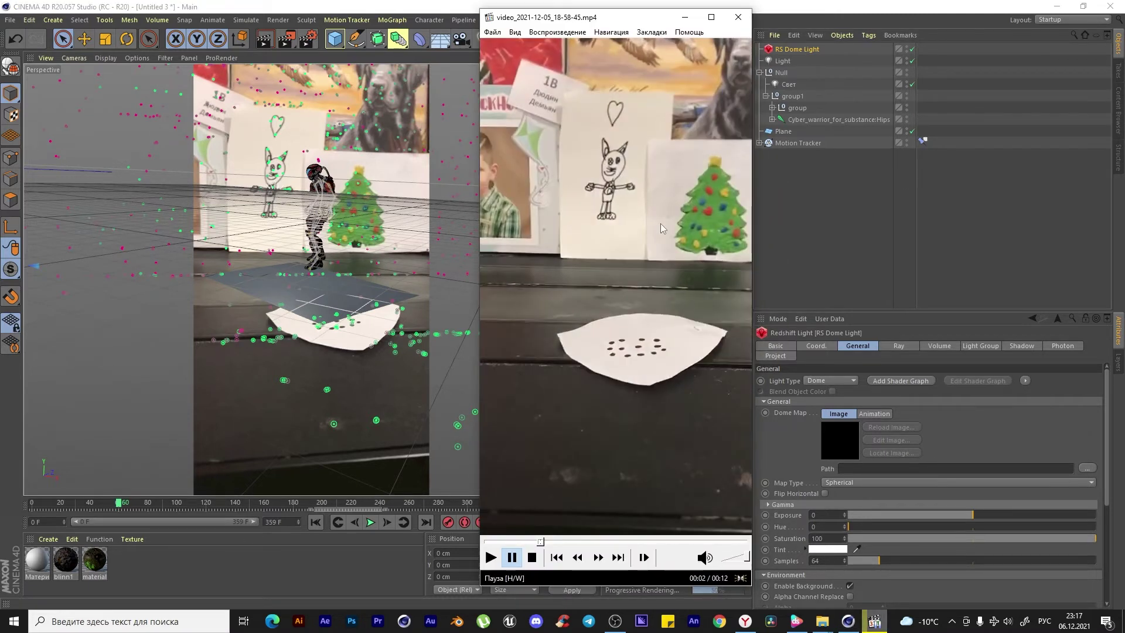
- Save a PNG snapshot of a footage frame to the Desktop and load it as the dome map
{"action": "left_click", "coordinate": [498, 37]}
{"action": "left_click_drag", "start_coordinate": [540, 542], "coordinate": [549, 546]}
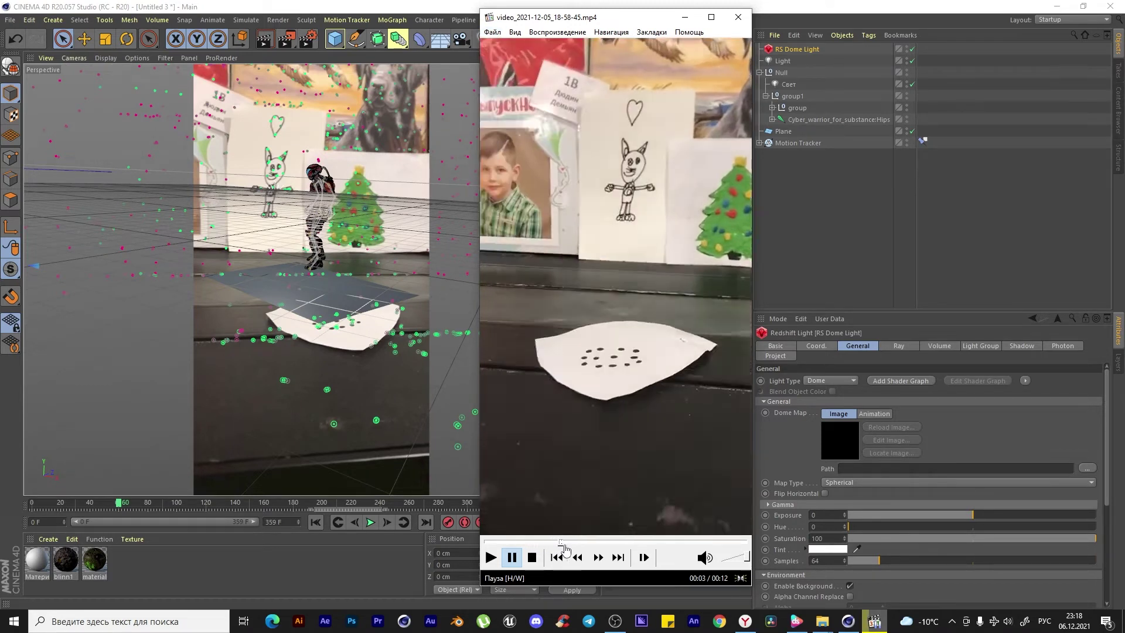
{"action": "left_click", "coordinate": [492, 32]}
{"action": "left_click", "coordinate": [554, 165]}
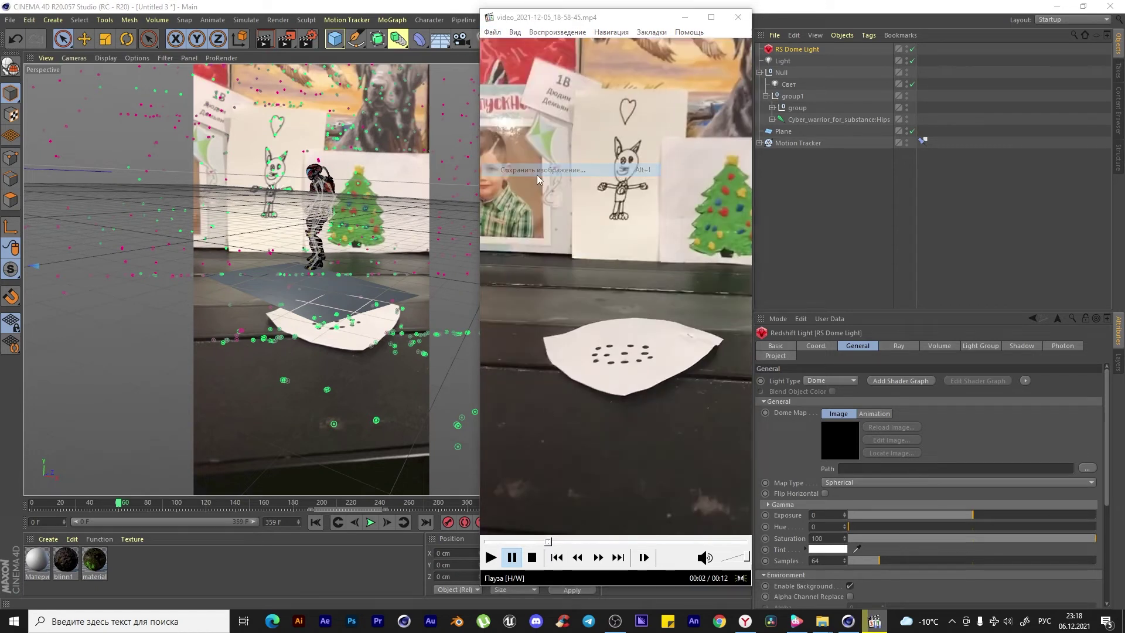
{"action": "left_click", "coordinate": [586, 398]}
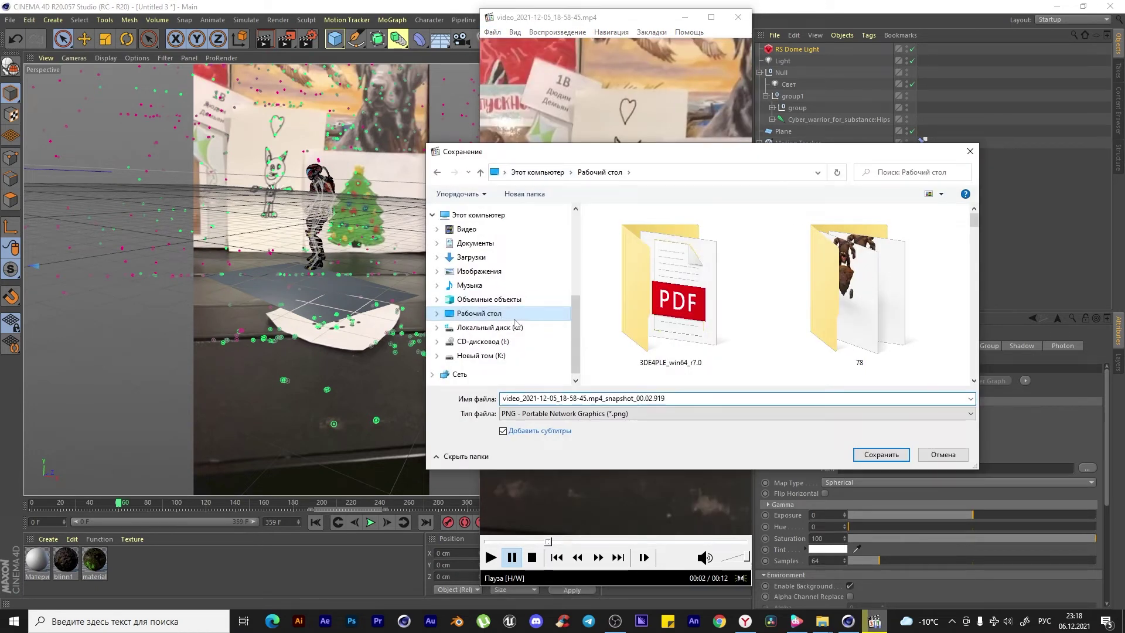
{"action": "left_click", "coordinate": [883, 456]}
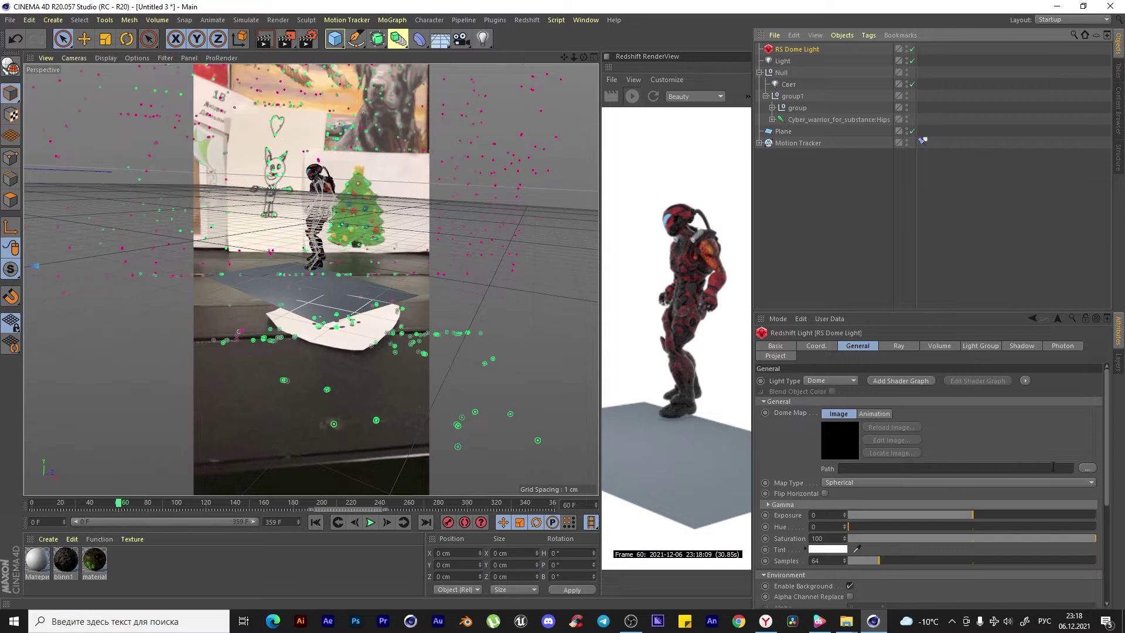
{"action": "left_click", "coordinate": [1087, 468]}
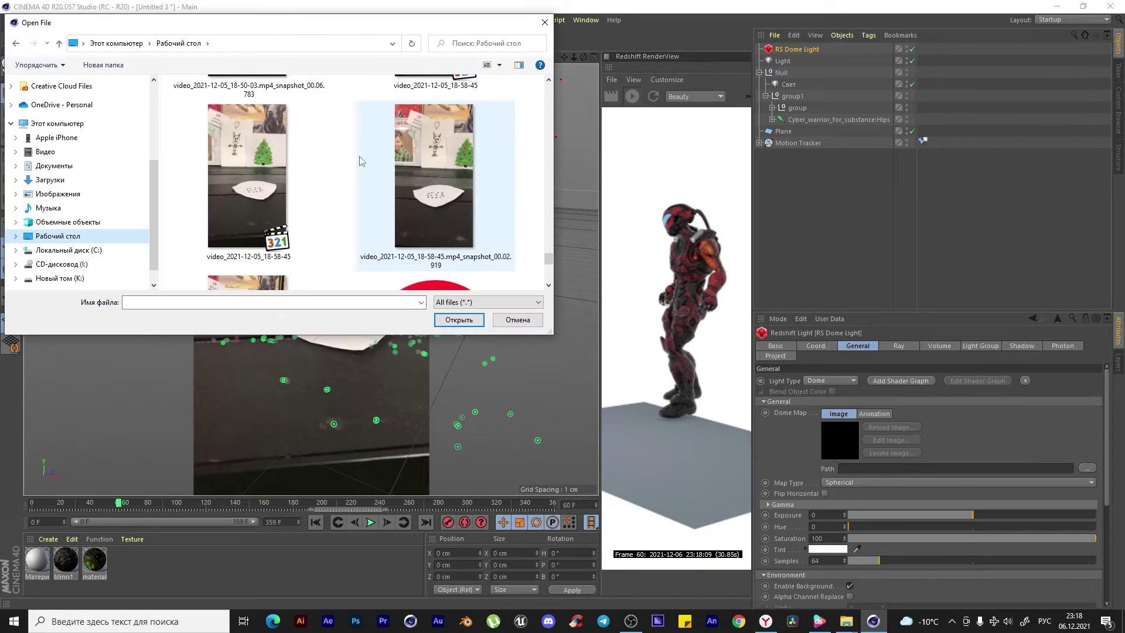
{"action": "double_click", "coordinate": [444, 212]}
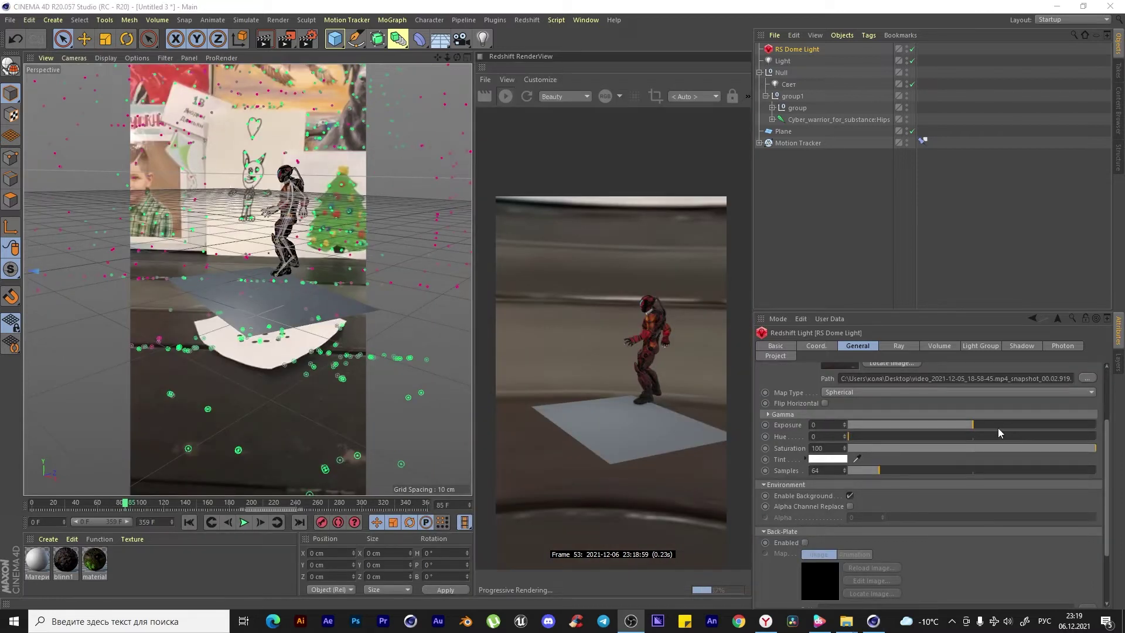
- Try a darker dome exposure and 184 samples, then undo the changes
{"action": "mouse_move", "coordinate": [973, 424]}
{"action": "left_mouse_down"}
{"action": "mouse_move", "coordinate": [931, 437]}
{"action": "mouse_move", "coordinate": [946, 449]}
{"action": "left_mouse_up"}
{"action": "left_click_drag", "start_coordinate": [882, 470], "coordinate": [938, 473]}
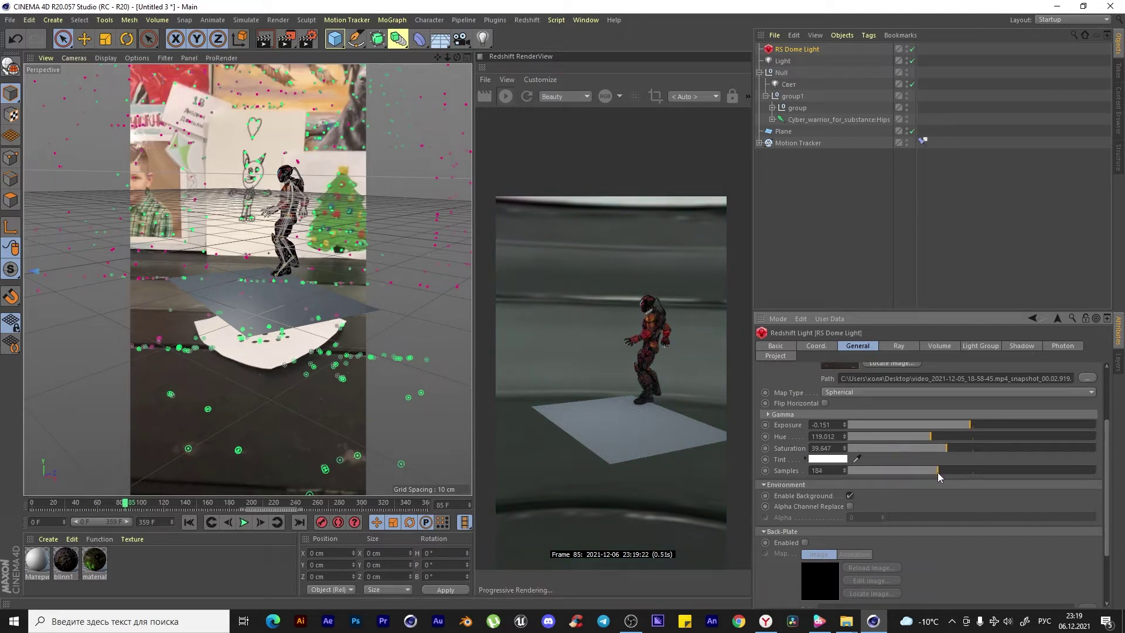
{"action": "key", "text": "ctrl+z"}
{"action": "key", "text": "ctrl+z"}
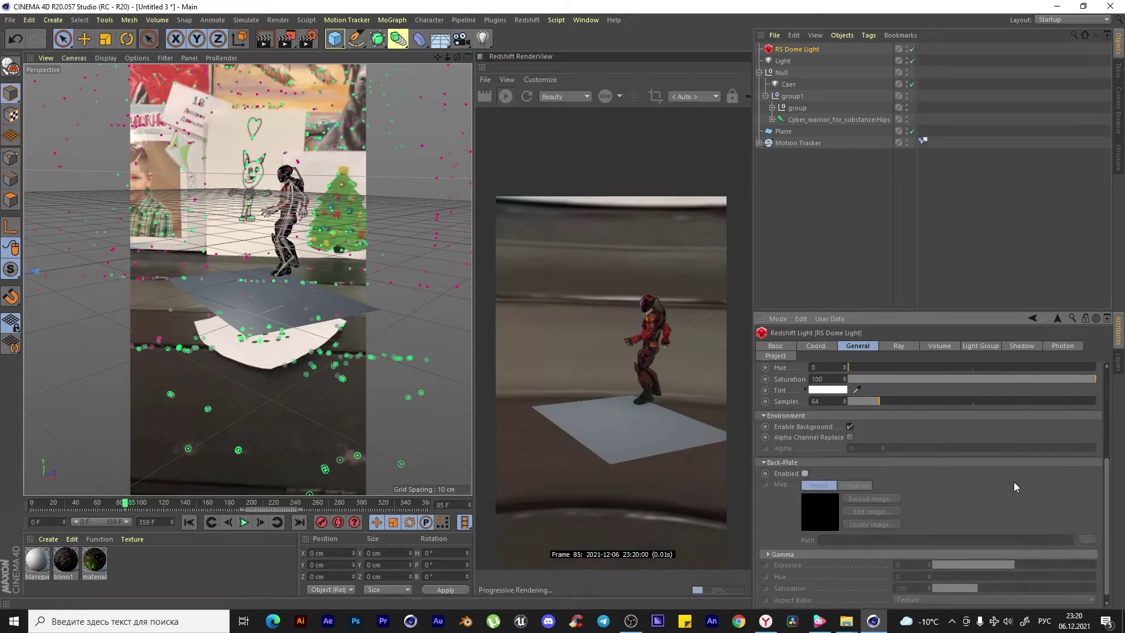
{"action": "scroll", "coordinate": [1013, 481], "scroll_direction": "down", "scroll_amount": 3}
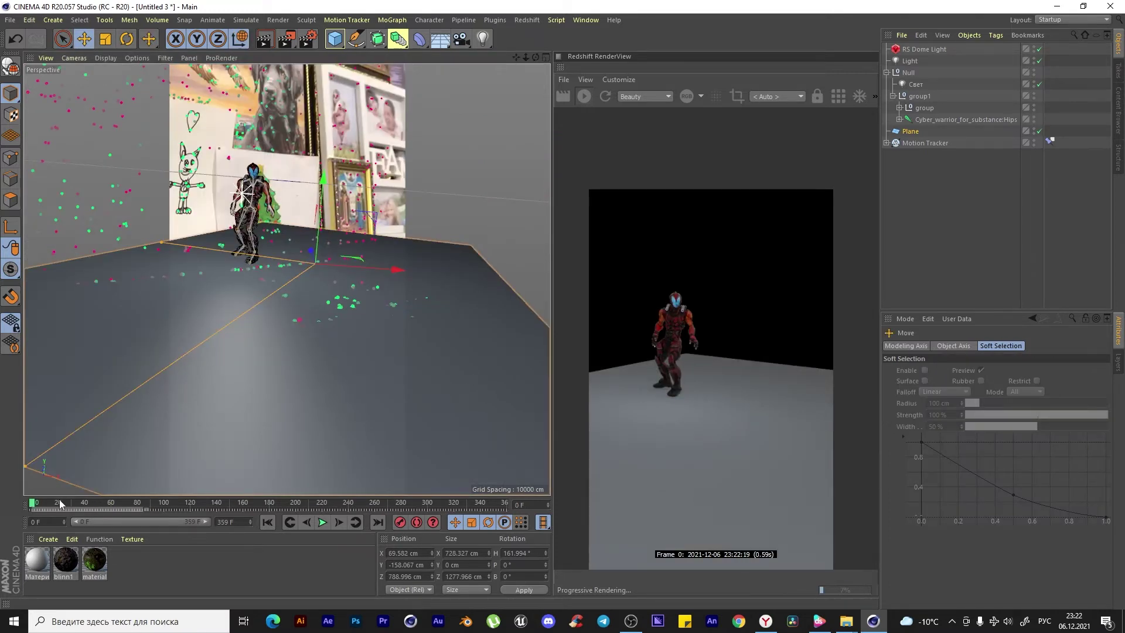
- Move the timeline to frame 114 and add a Redshift Object tag to the Plane
{"action": "left_click", "coordinate": [135, 509]}
{"action": "left_click_drag", "start_coordinate": [134, 509], "coordinate": [182, 509]}
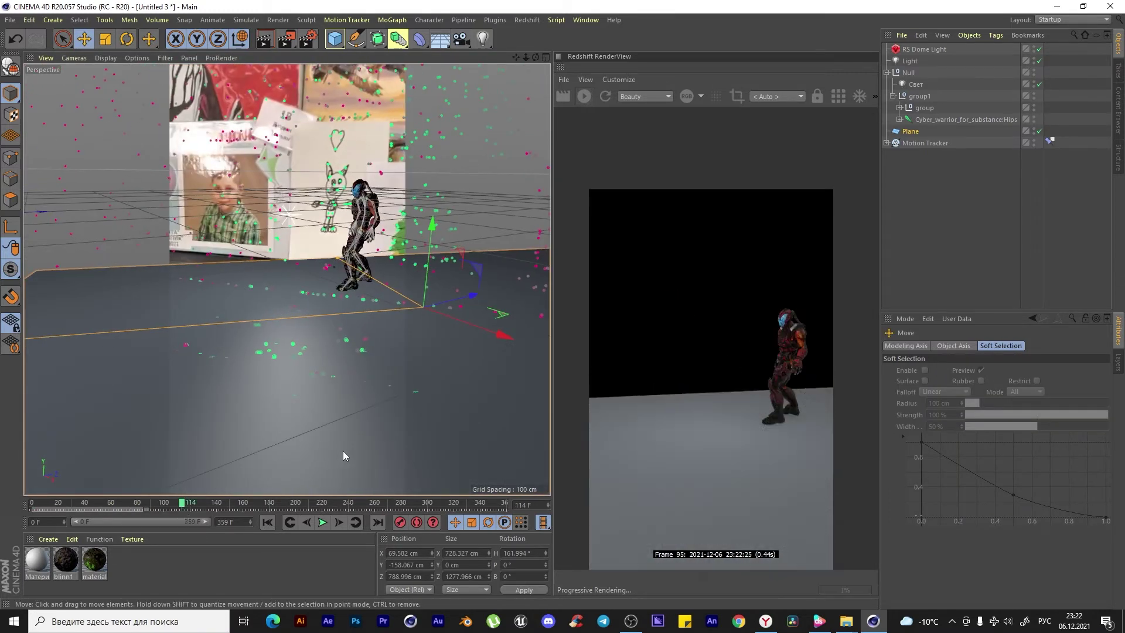
{"action": "right_click", "coordinate": [912, 132]}
{"action": "mouse_move", "coordinate": [947, 209]}
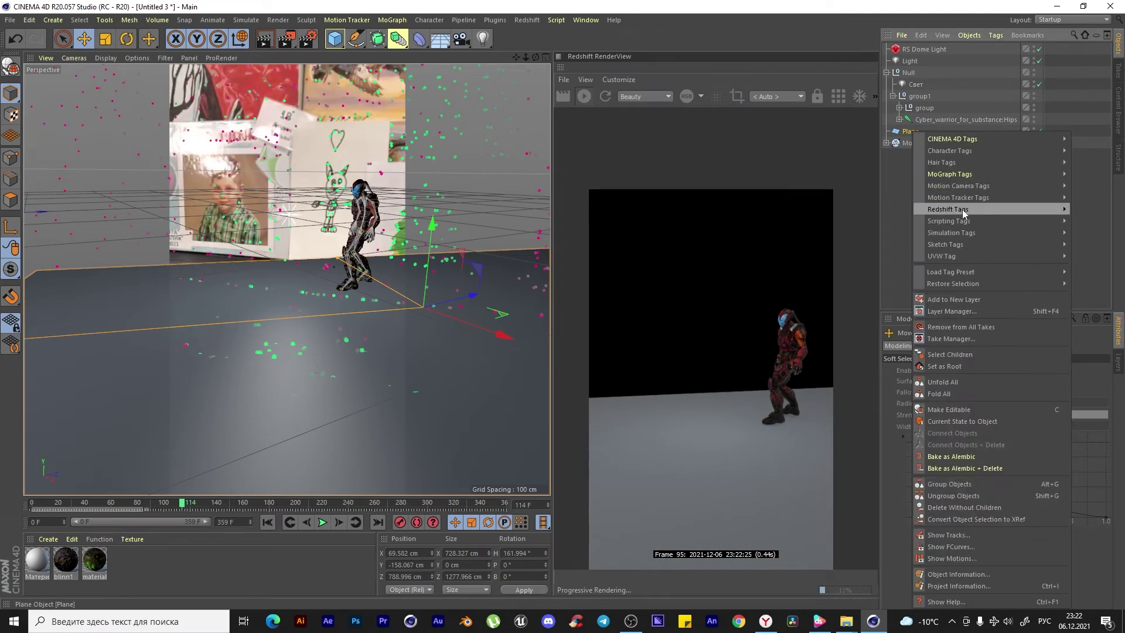
{"action": "left_click", "coordinate": [887, 220]}
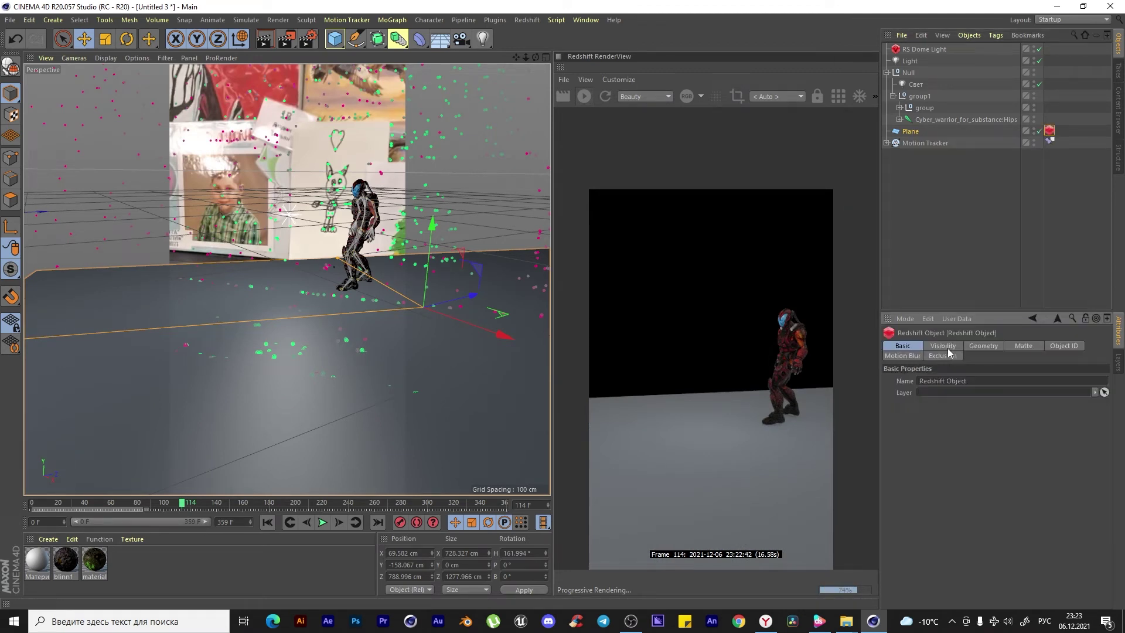
{"action": "left_click", "coordinate": [984, 345]}
{"action": "left_click", "coordinate": [1022, 346]}
- Hide the Plane from secondary rays and enable its matte, applied to secondary rays
{"action": "left_click", "coordinate": [941, 346]}
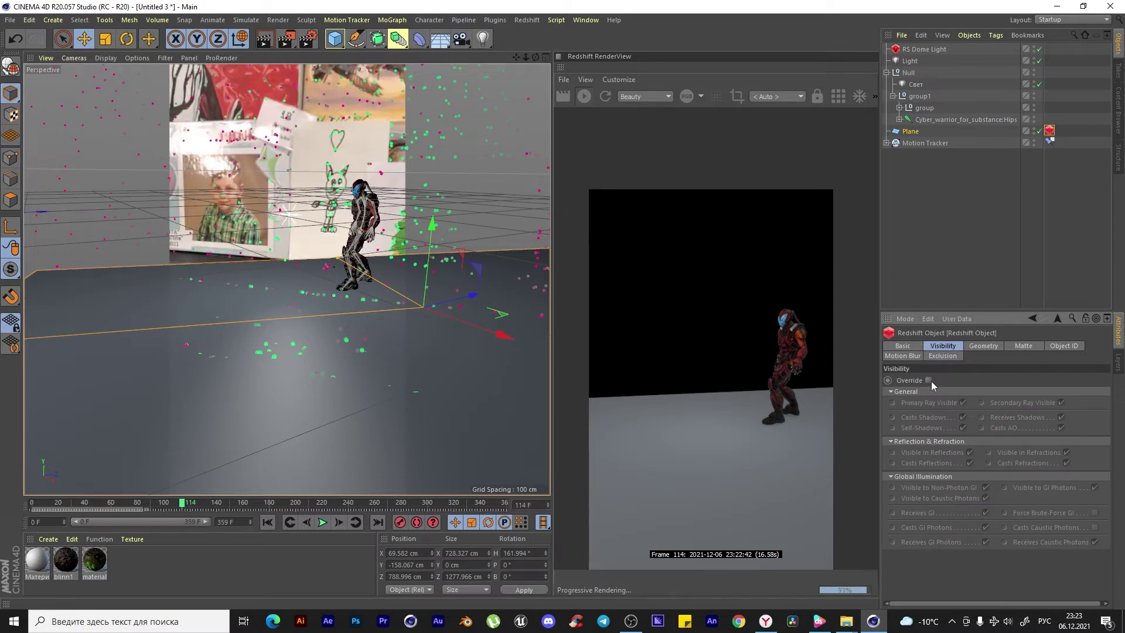
{"action": "left_click", "coordinate": [928, 381]}
{"action": "left_click", "coordinate": [1061, 402]}
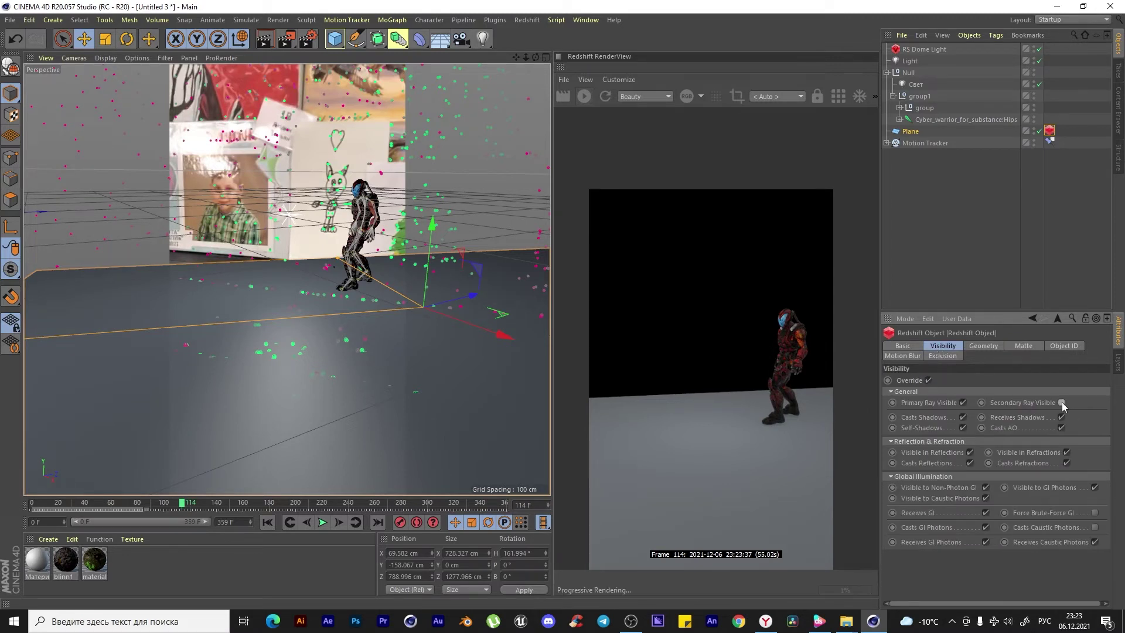
{"action": "left_click", "coordinate": [1017, 346]}
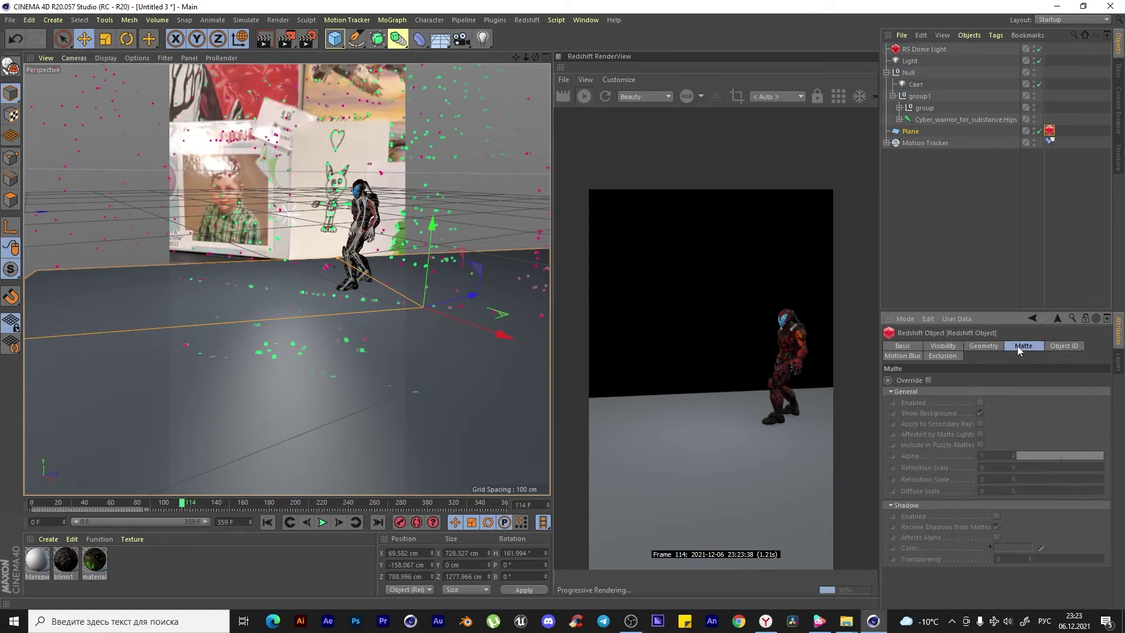
{"action": "left_click", "coordinate": [928, 380]}
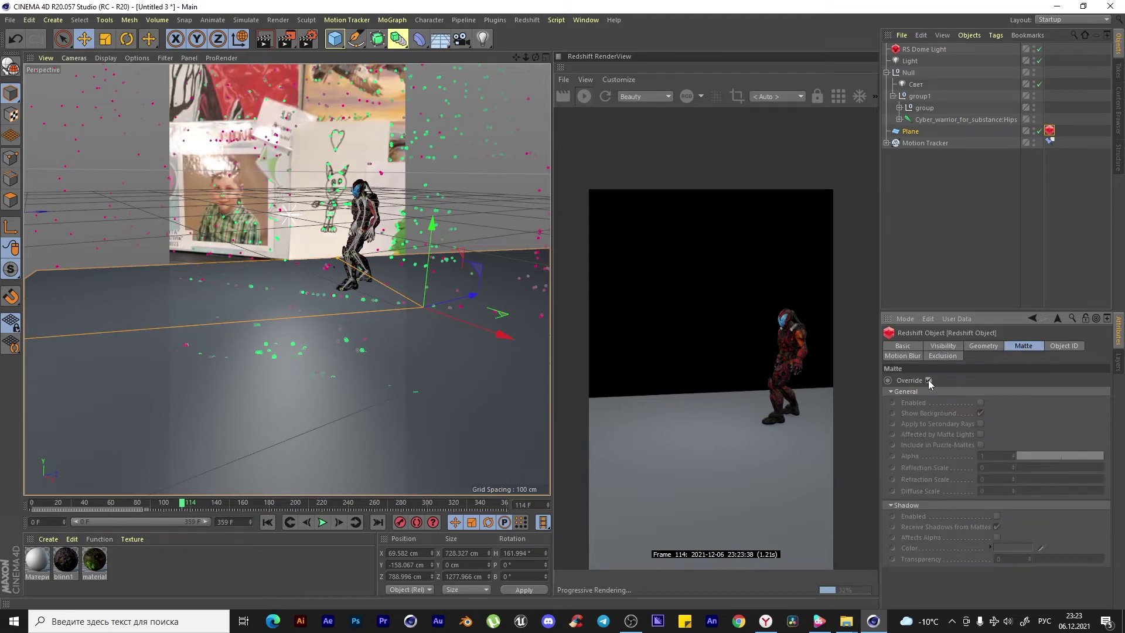
{"action": "left_click", "coordinate": [980, 402]}
{"action": "left_click", "coordinate": [981, 423]}
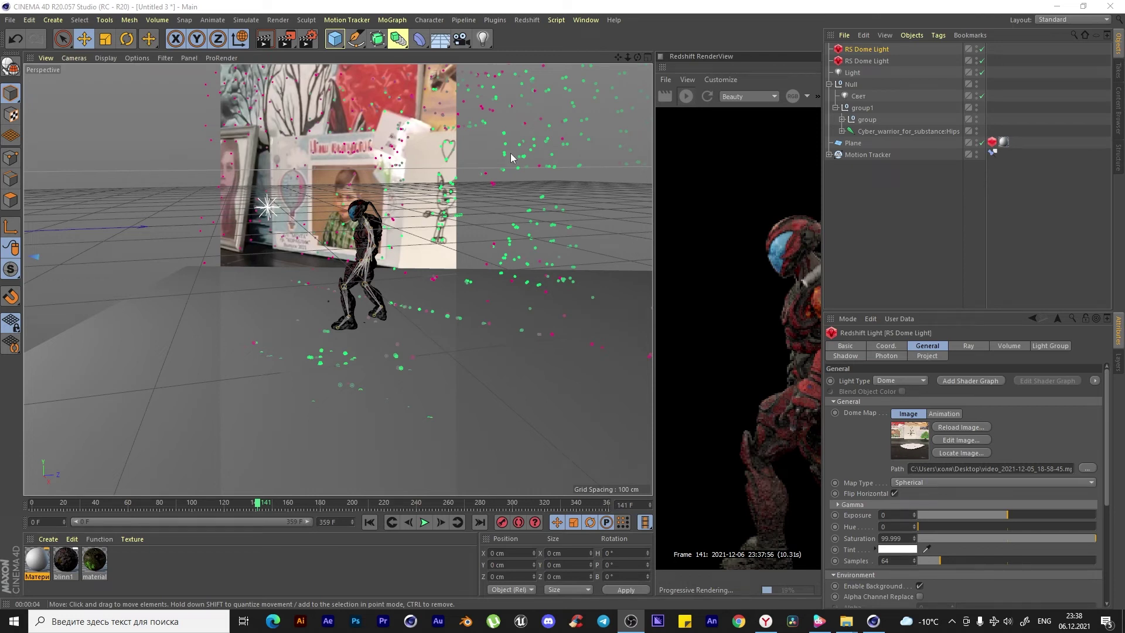
- Keep Redshift as renderer and set the frame rate to 30
{"action": "left_click", "coordinate": [307, 39]}
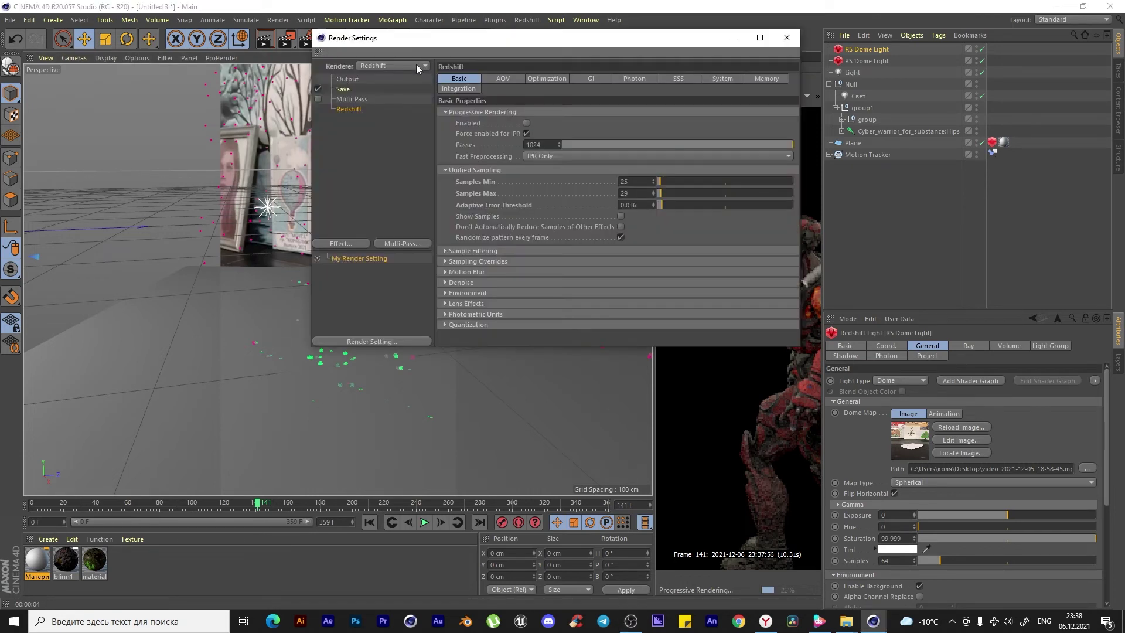
{"action": "left_click", "coordinate": [415, 66]}
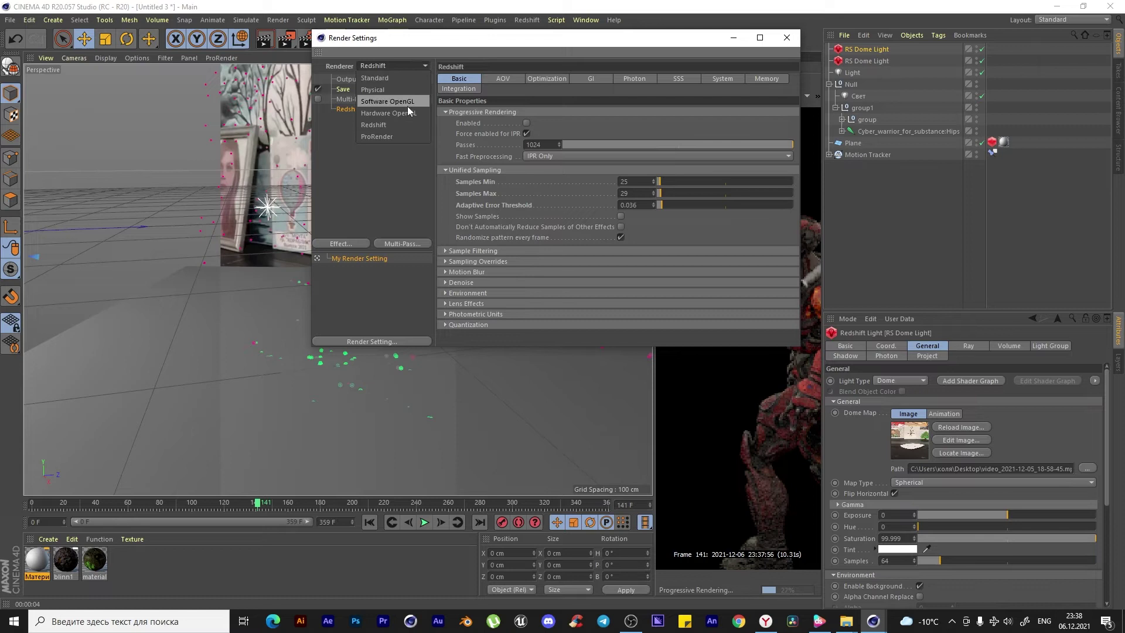
{"action": "left_click", "coordinate": [395, 125]}
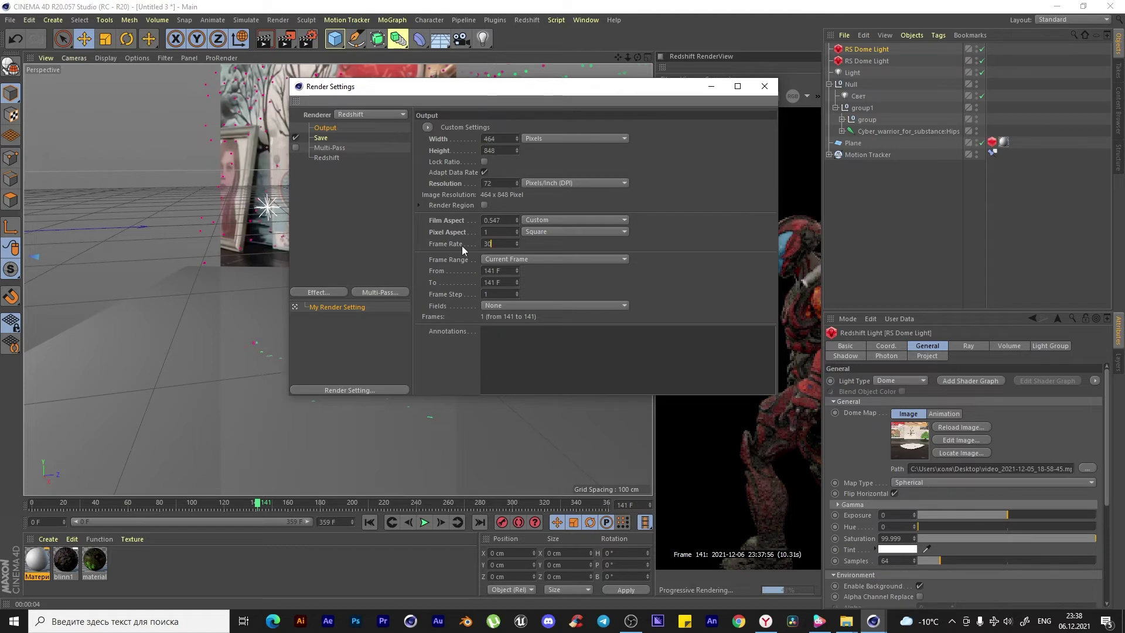
{"action": "key", "text": "Return"}
- Save output to Desktop\666666\d as PNG with an alpha channel
{"action": "left_click", "coordinate": [325, 139]}
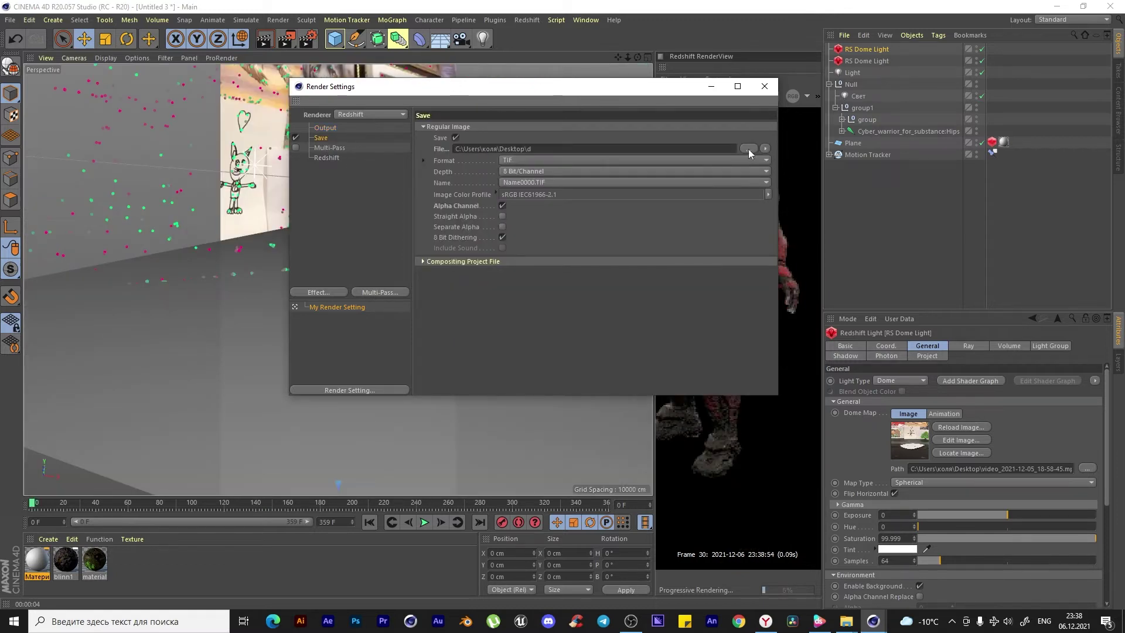
{"action": "left_click", "coordinate": [722, 160]}
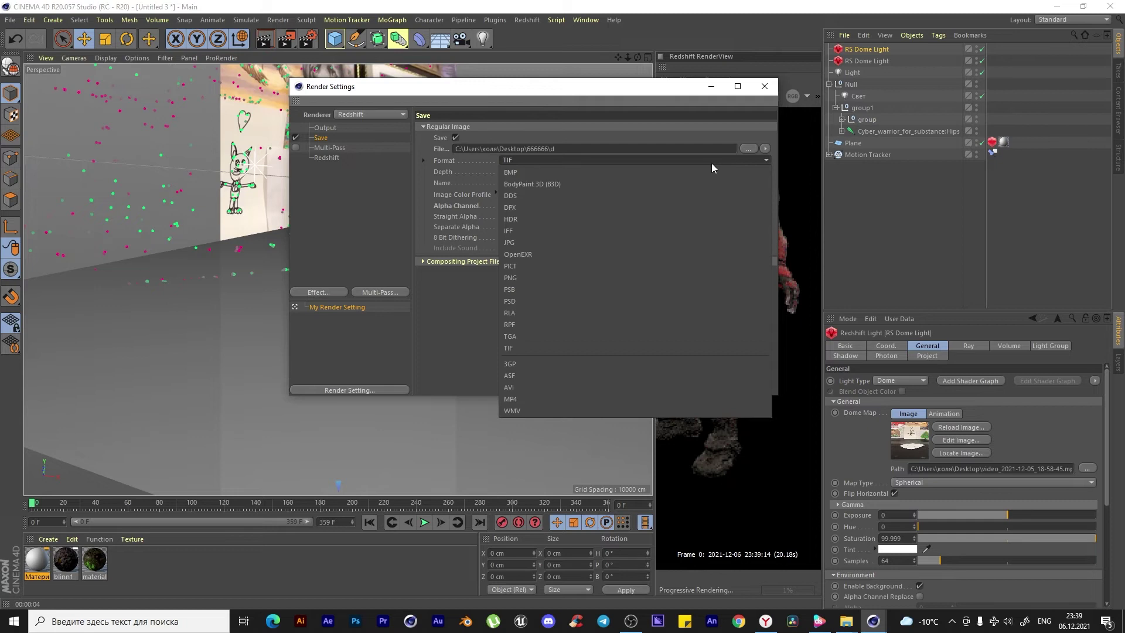
{"action": "left_click", "coordinate": [510, 277]}
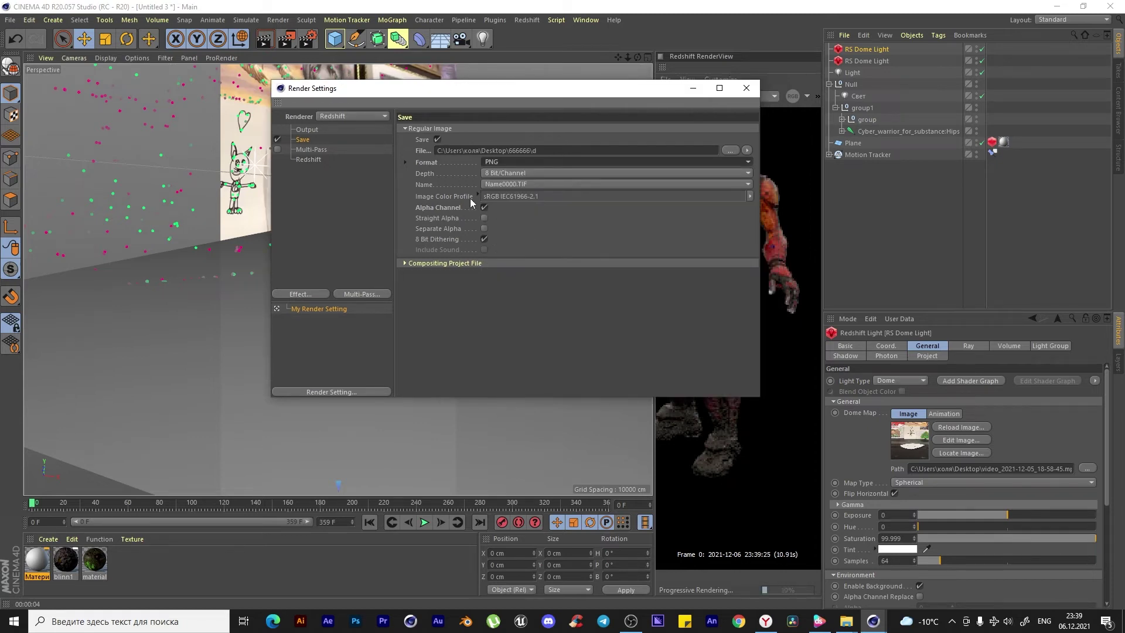
{"action": "left_click", "coordinate": [484, 208]}
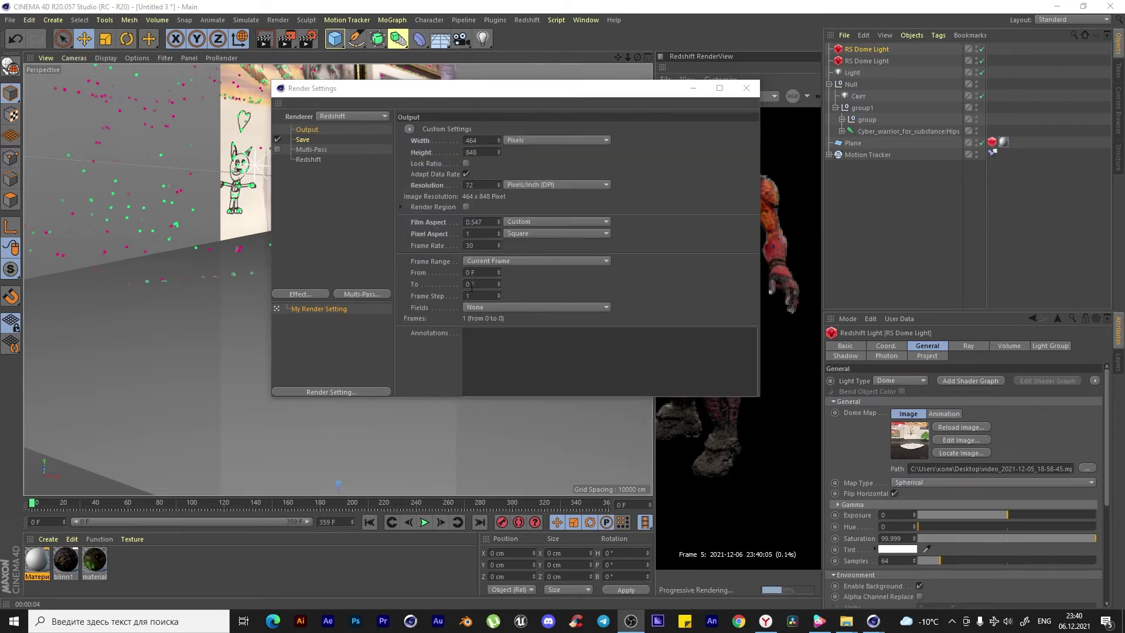
- Set the end frame to 359 and render the sequence to the Picture Viewer
{"action": "double_click", "coordinate": [471, 285]}
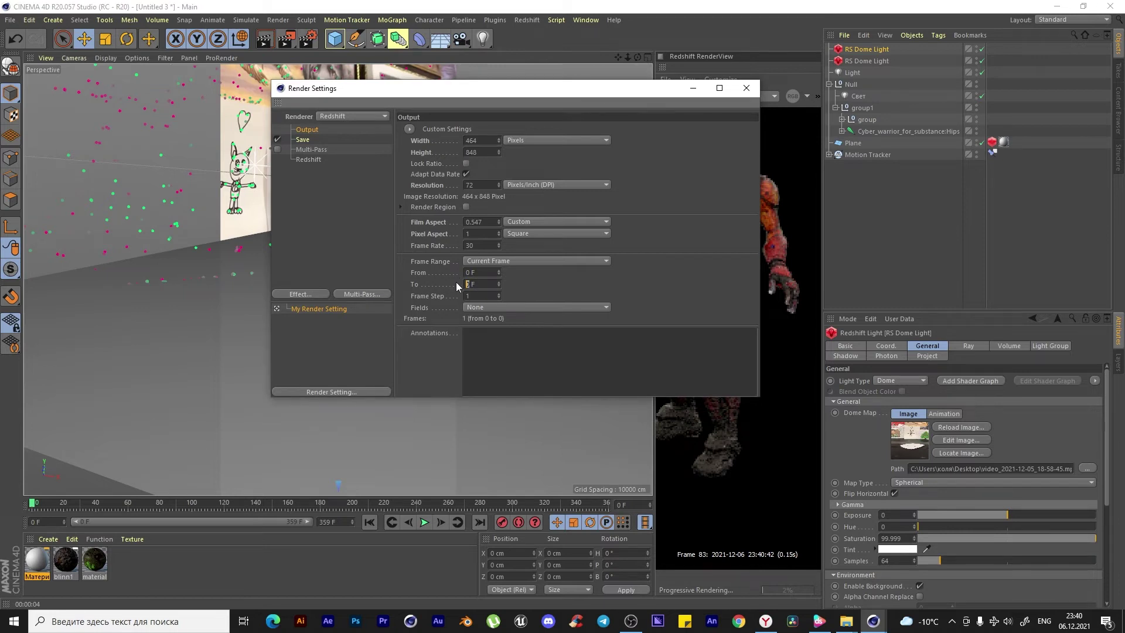
{"action": "type", "text": "359"}
{"action": "key", "text": "Return"}
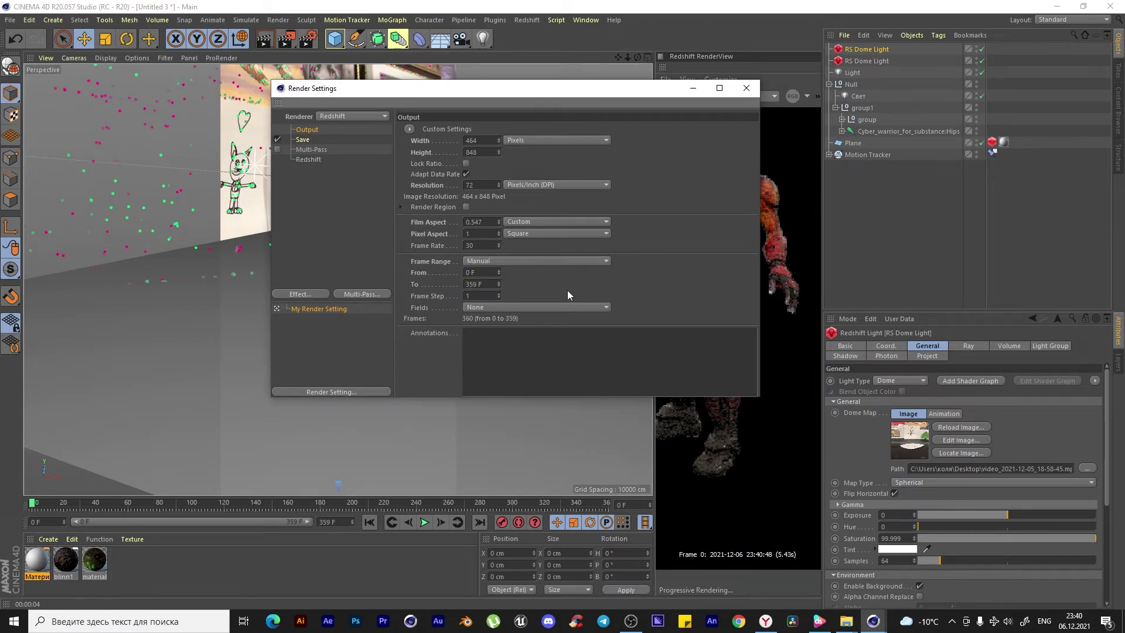
{"action": "left_click", "coordinate": [311, 44]}
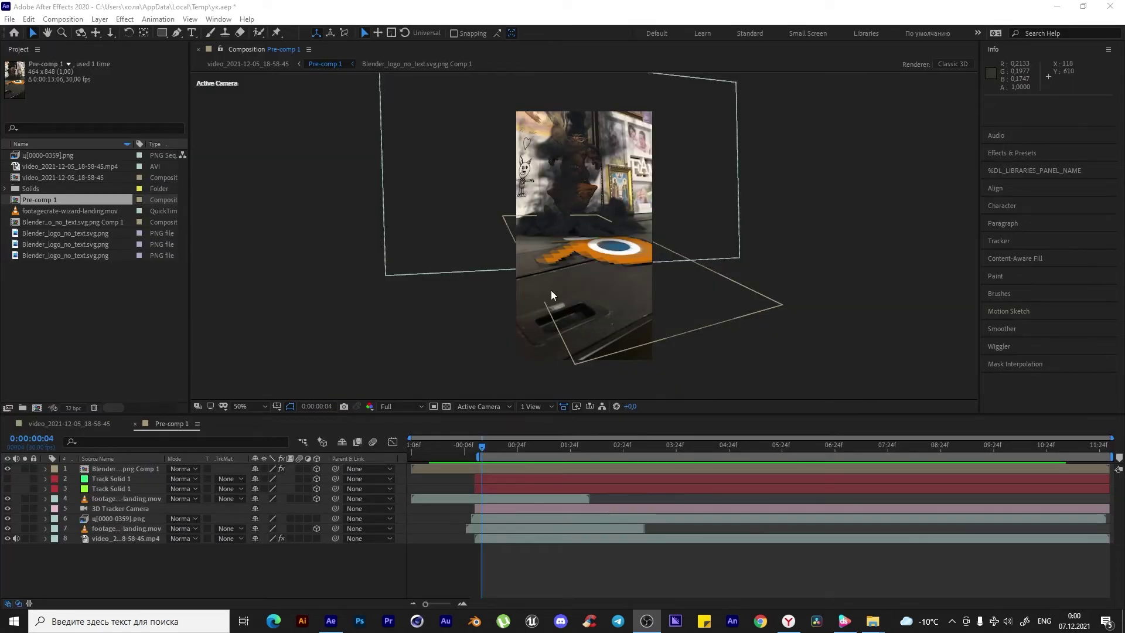
- Scrub the Picture Viewer timeline back through the already rendered frames
{"action": "left_click_drag", "start_coordinate": [482, 454], "coordinate": [621, 454]}
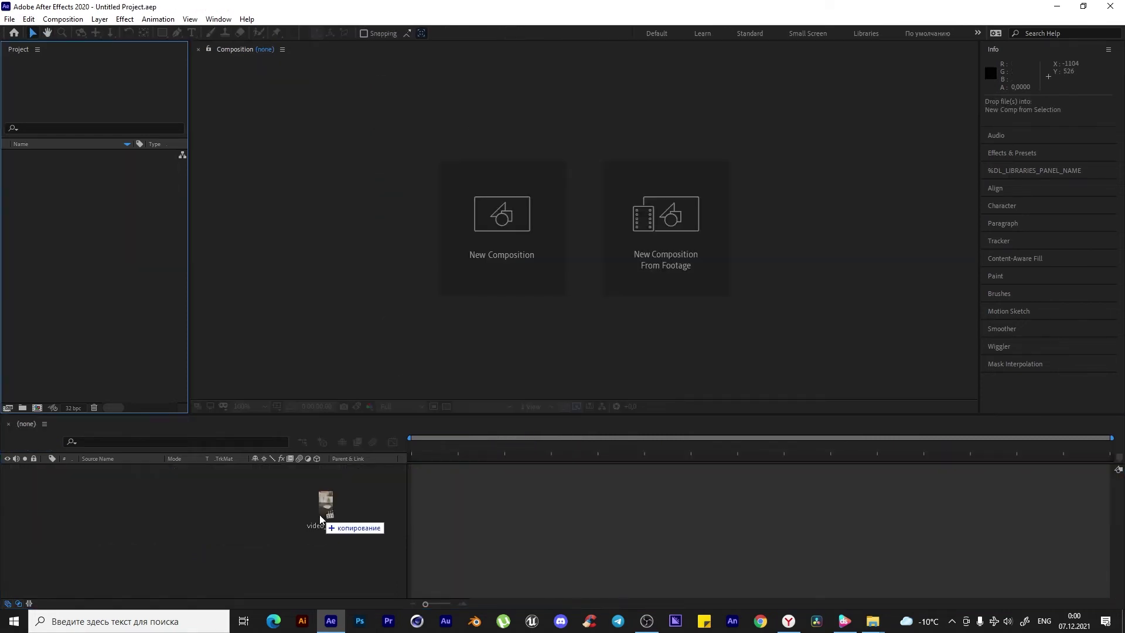
- Create a comp from the phone video and import the d0000 PNG sequence
{"action": "left_click_drag", "start_coordinate": [321, 519], "coordinate": [325, 445]}
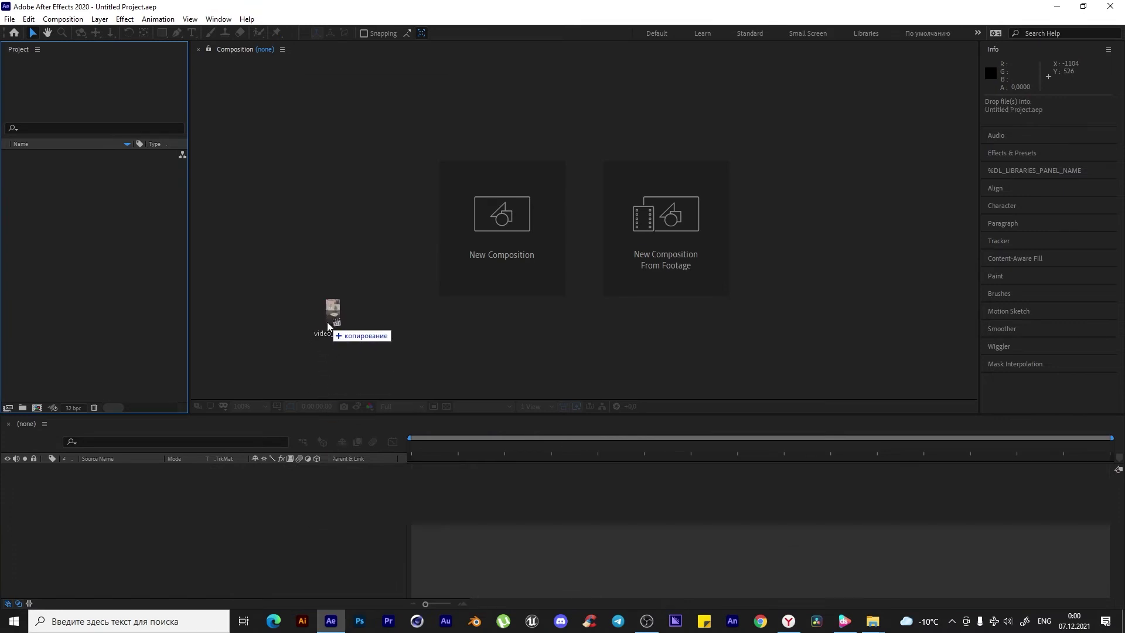
{"action": "left_click_drag", "start_coordinate": [328, 326], "coordinate": [325, 325]}
{"action": "double_click", "coordinate": [80, 255]}
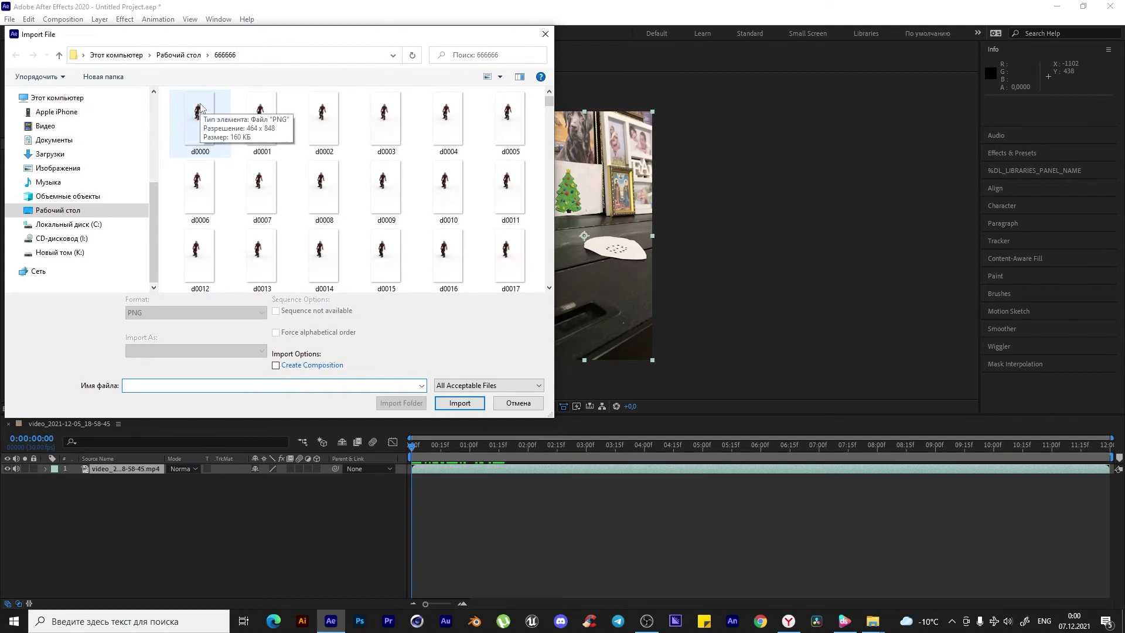
{"action": "left_click", "coordinate": [200, 124]}
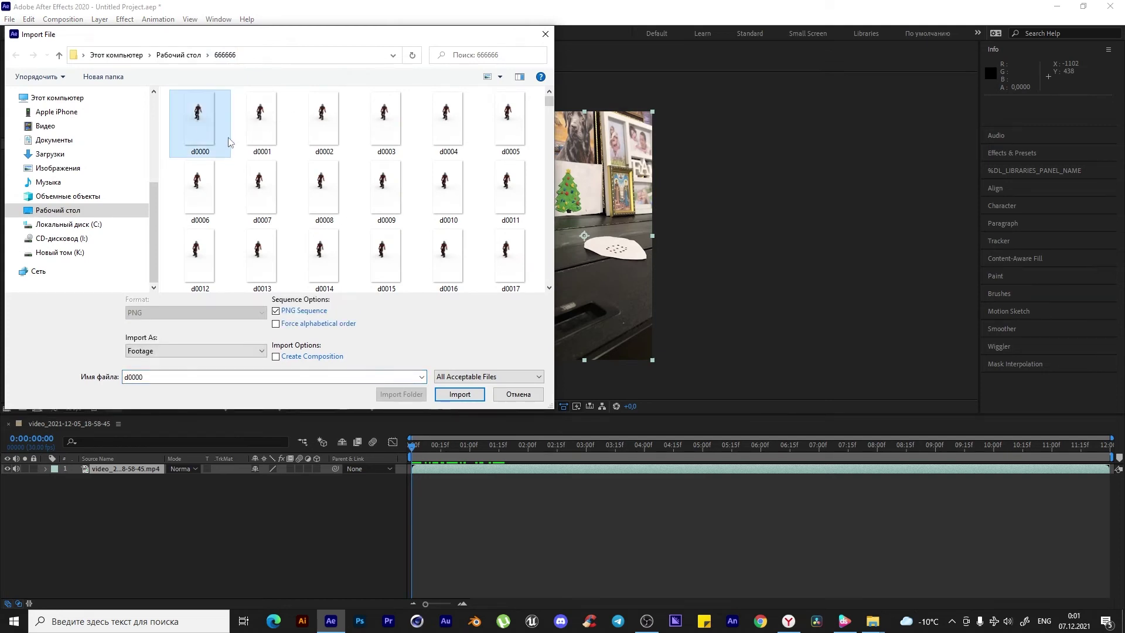
{"action": "left_click", "coordinate": [459, 393]}
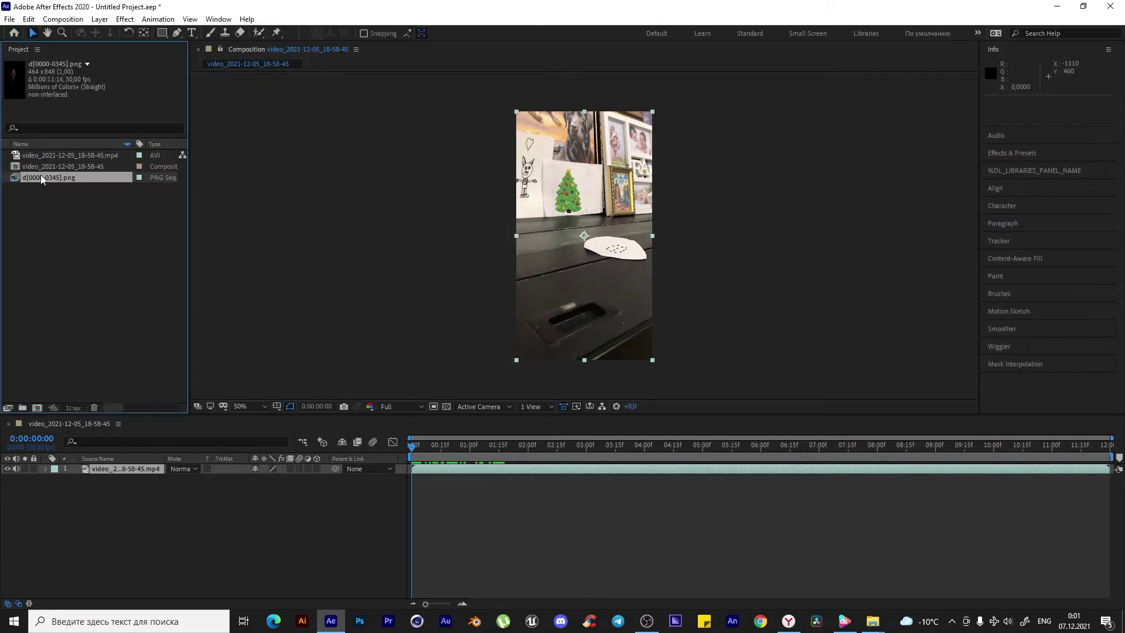
- Interpret the sequence at 30 fps, place it over the video and preview
{"action": "right_click", "coordinate": [41, 179]}
{"action": "left_click", "coordinate": [250, 261]}
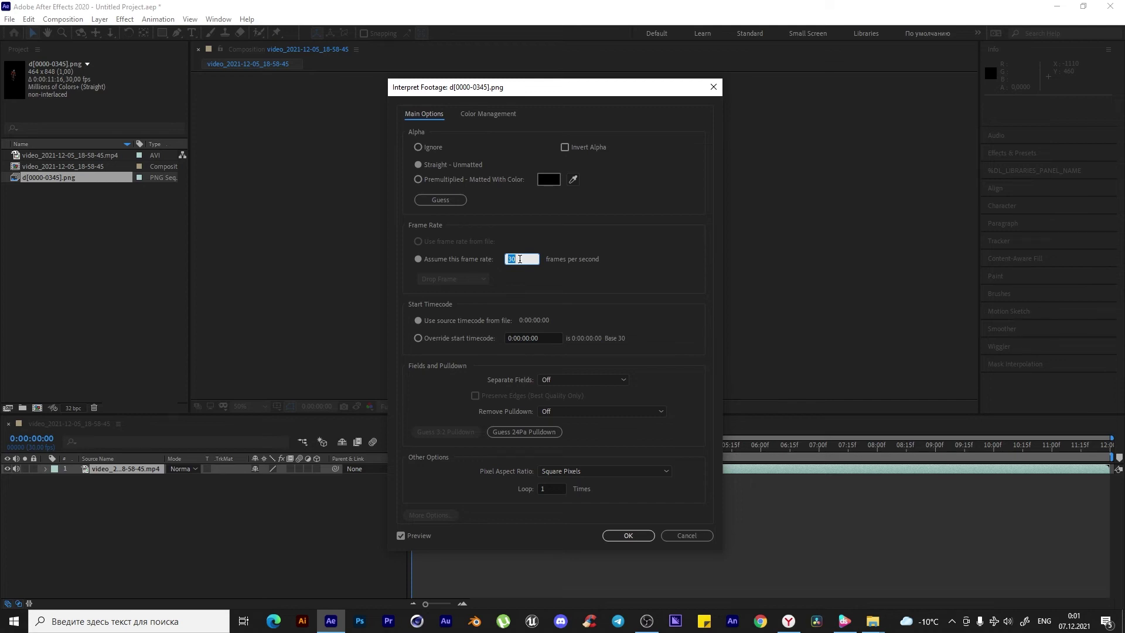
{"action": "key", "text": "Return"}
{"action": "mouse_move", "coordinate": [84, 189]}
{"action": "left_mouse_down"}
{"action": "mouse_move", "coordinate": [583, 237]}
{"action": "mouse_move", "coordinate": [592, 386]}
{"action": "left_mouse_up"}
{"action": "key", "text": "space"}
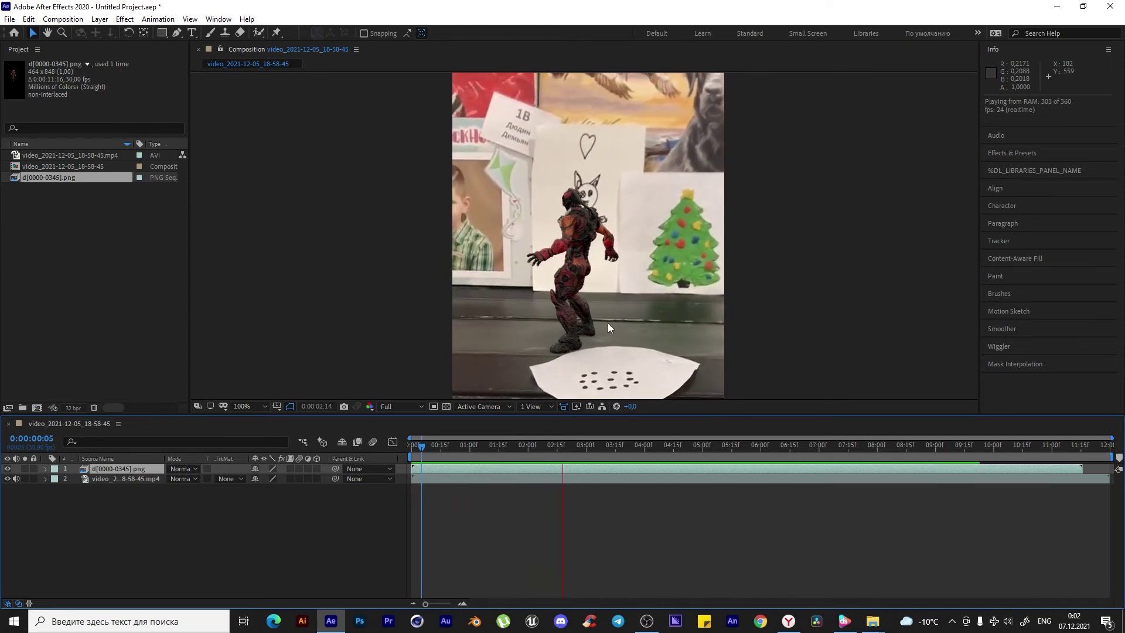
- Shift the character layer one frame earlier and preview the composite maximized
{"action": "key", "text": "space"}
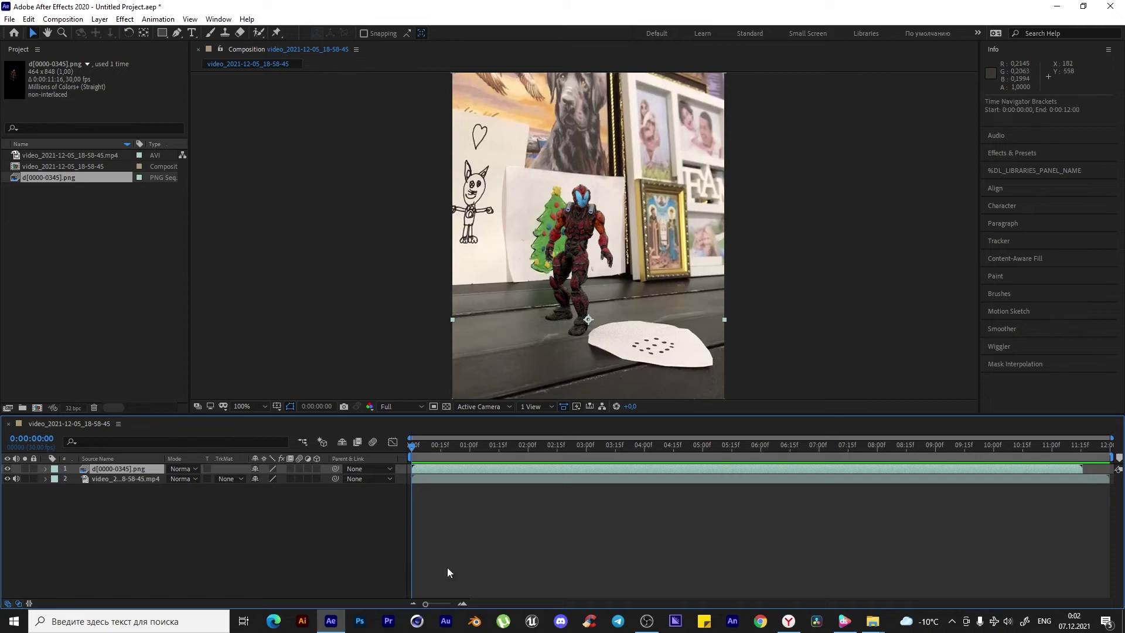
{"action": "left_click_drag", "start_coordinate": [425, 604], "coordinate": [450, 603]}
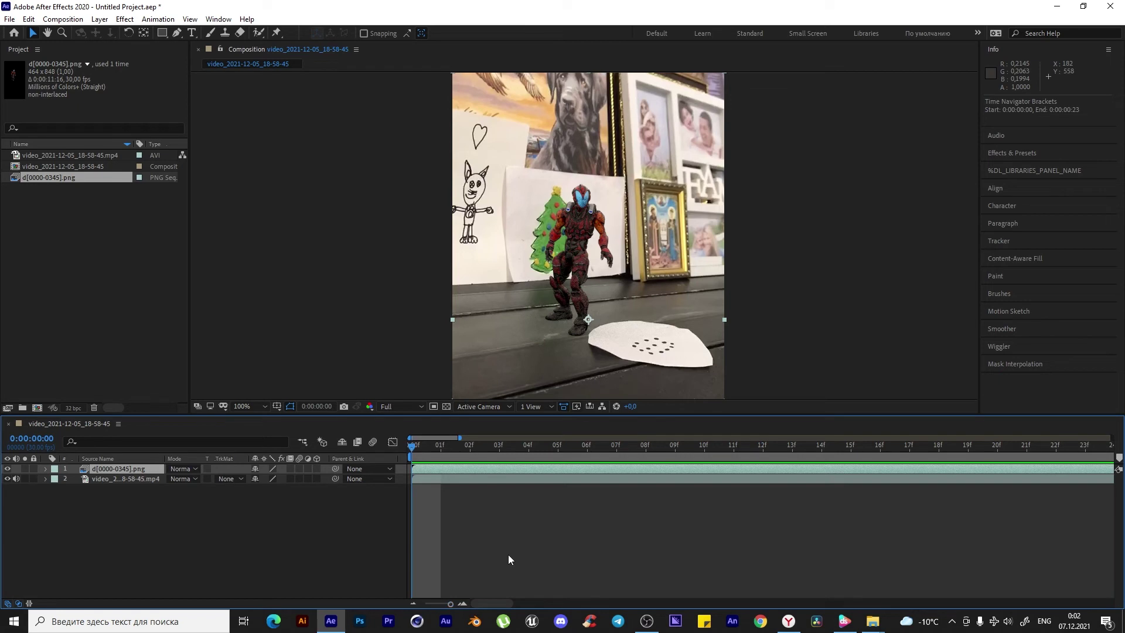
{"action": "left_click_drag", "start_coordinate": [561, 473], "coordinate": [543, 474]}
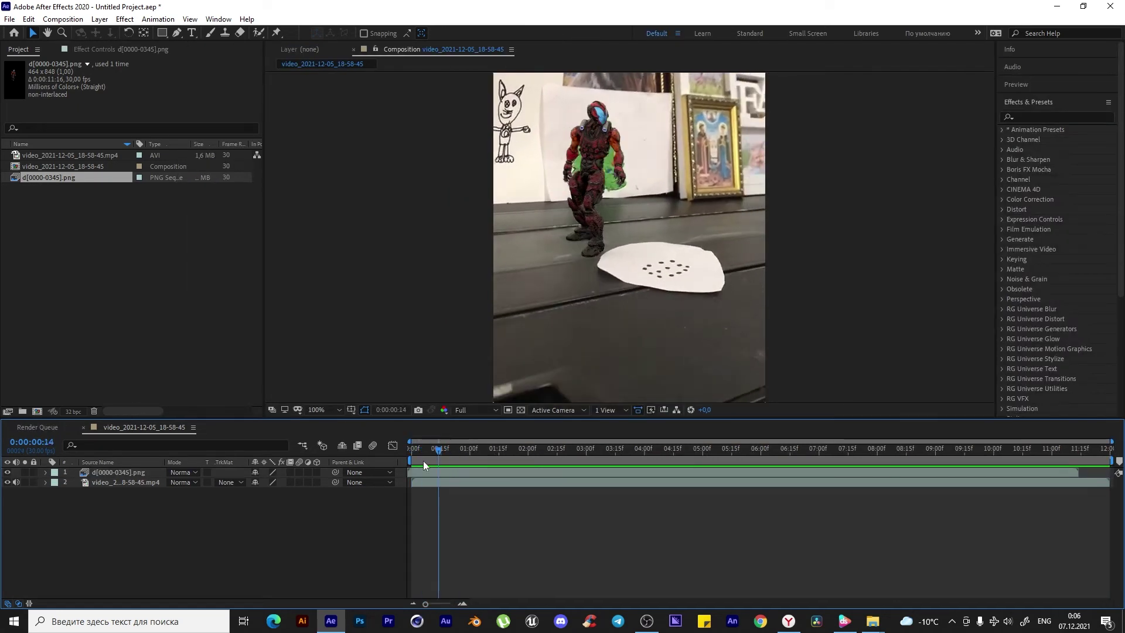
{"action": "key", "text": "space"}
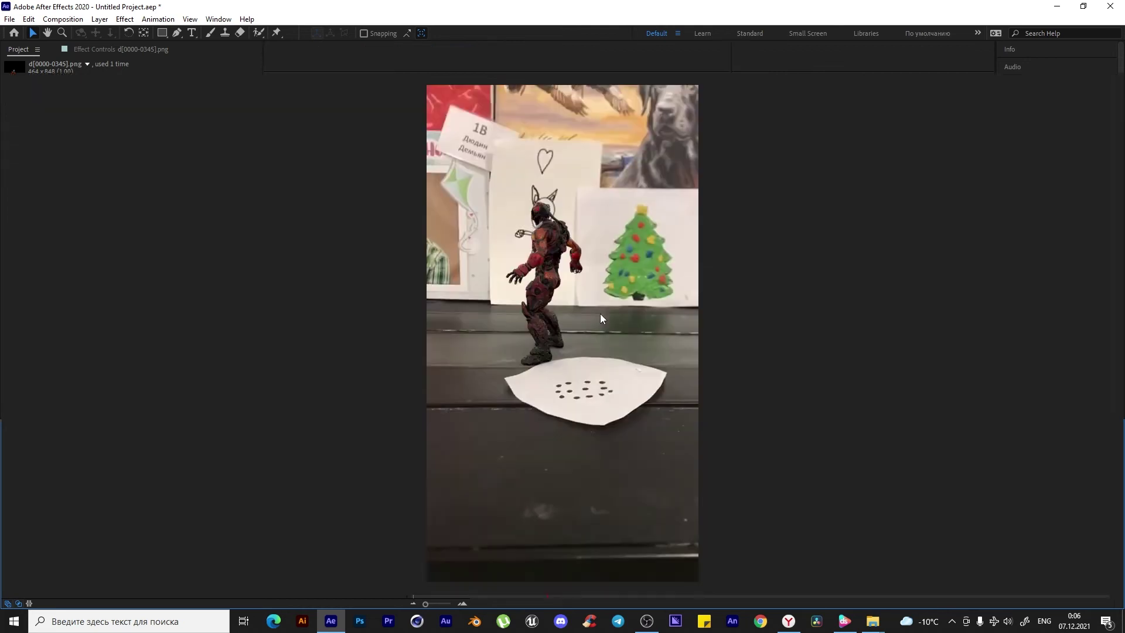
{"action": "key", "text": "grave"}
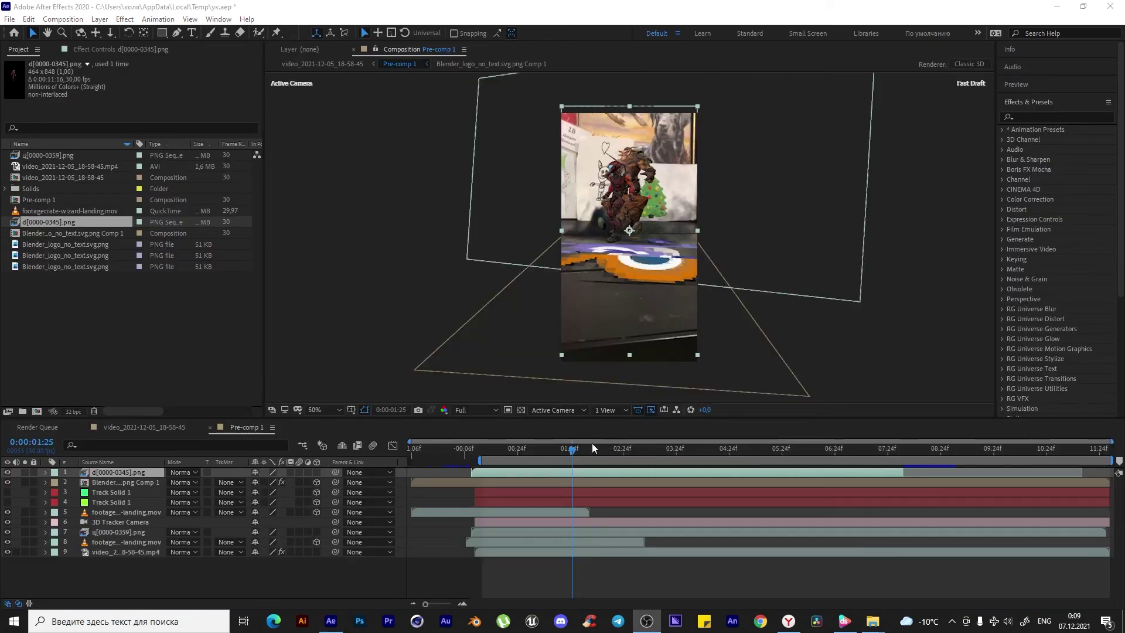
- Scrub Pre-comp 1, zoom the viewer to 100% and back to 50%, select both landing layers and play
{"action": "mouse_move", "coordinate": [575, 450]}
{"action": "left_mouse_down"}
{"action": "mouse_move", "coordinate": [547, 454]}
{"action": "mouse_move", "coordinate": [561, 449]}
{"action": "left_mouse_up"}
{"action": "key", "text": "slash"}
{"action": "key", "text": "comma"}
{"action": "left_click", "coordinate": [121, 512]}
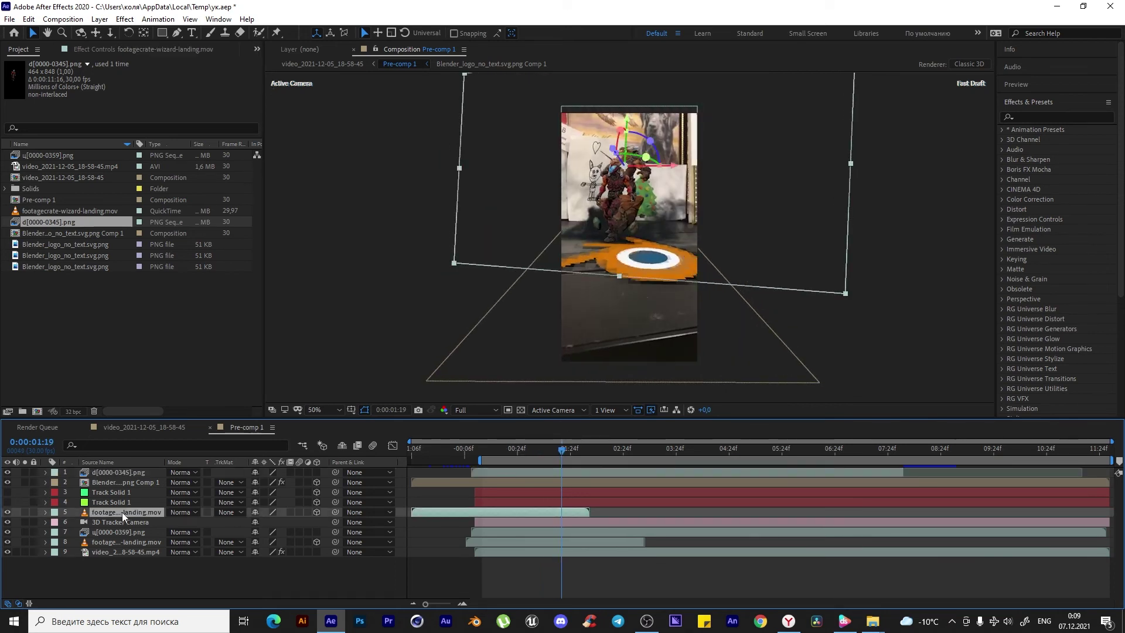
{"action": "left_click", "coordinate": [121, 542]}
{"action": "key", "text": "space"}
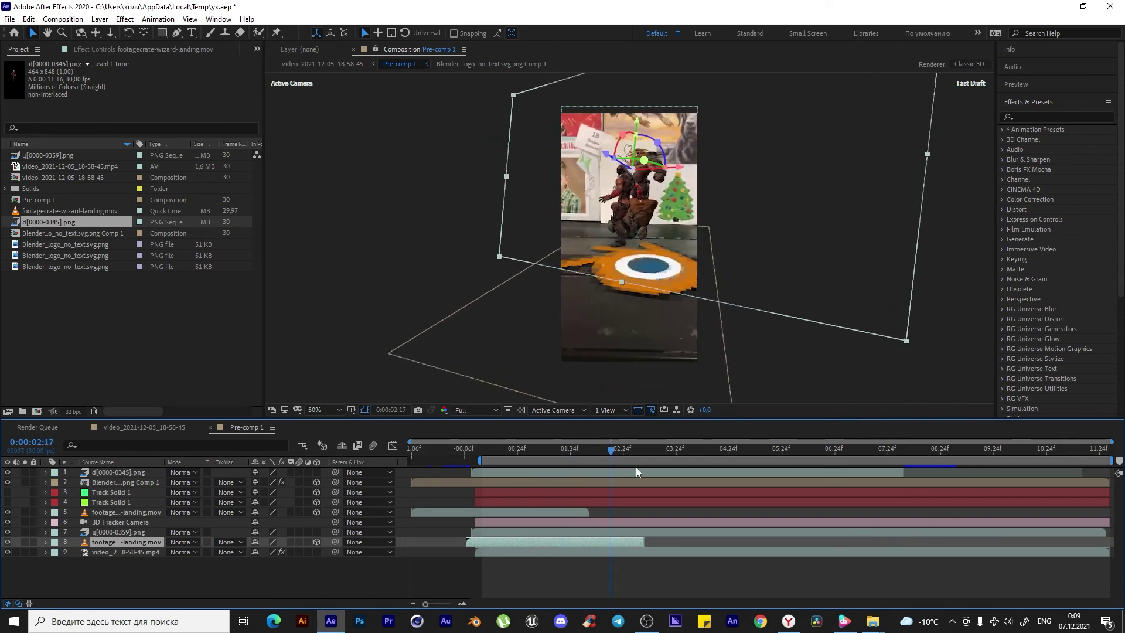